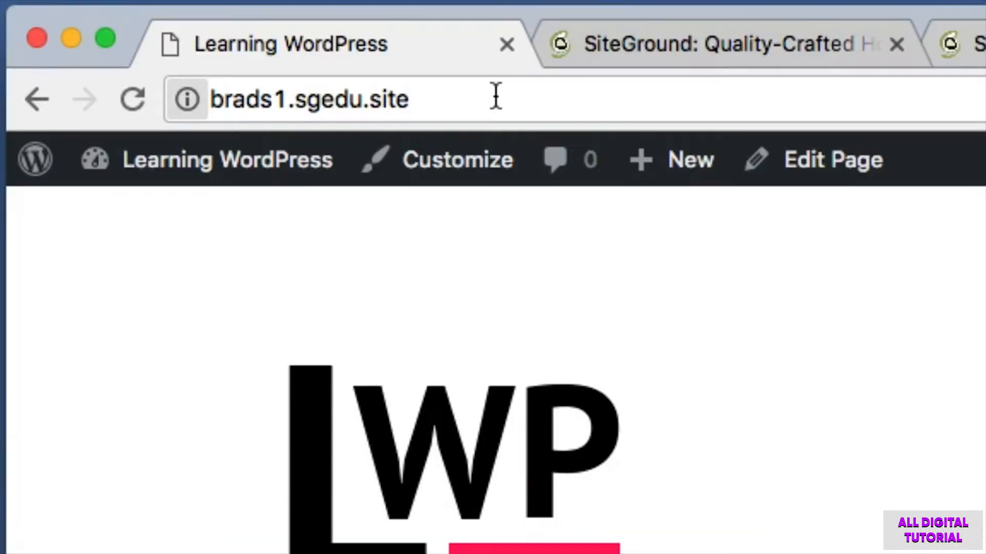
# Step: Examine the parts of the Learning WordPress site's web address
pyautogui.moveTo(409, 94); pyautogui.dragTo(146, 97)
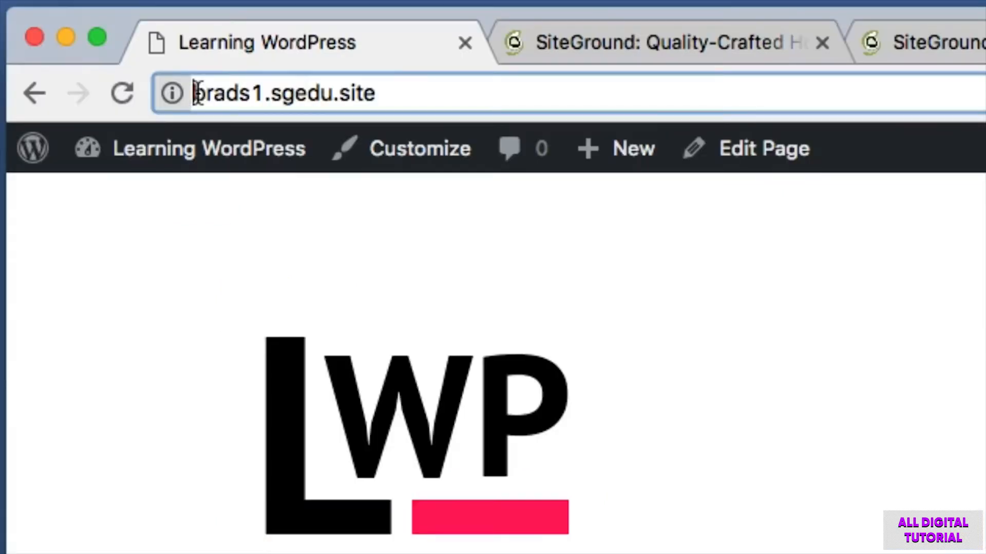
pyautogui.moveTo(79, 37); pyautogui.dragTo(94, 38)
pyautogui.moveTo(231, 95); pyautogui.dragTo(271, 92)
pyautogui.click(270, 92)
pyautogui.doubleClick(302, 92)
pyautogui.click(407, 91)
pyautogui.doubleClick(396, 91)
pyautogui.click(396, 90)
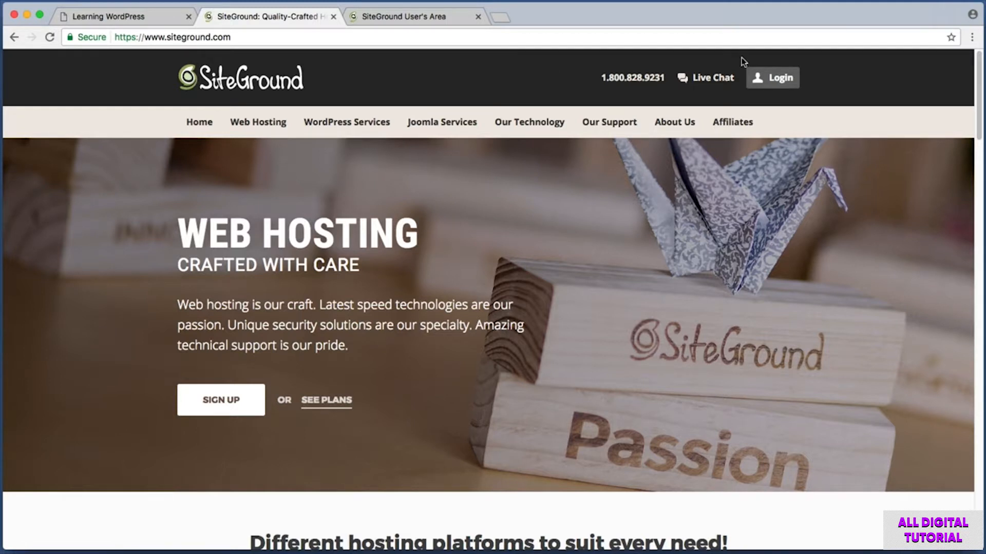
# Step: Go from the SiteGround homepage to the User's Area and view the hosting account under My Accounts
pyautogui.press('super+shift+4')
pyautogui.moveTo(740, 57); pyautogui.dragTo(805, 99)
pyautogui.hotkey('ctrl', 'Tab')
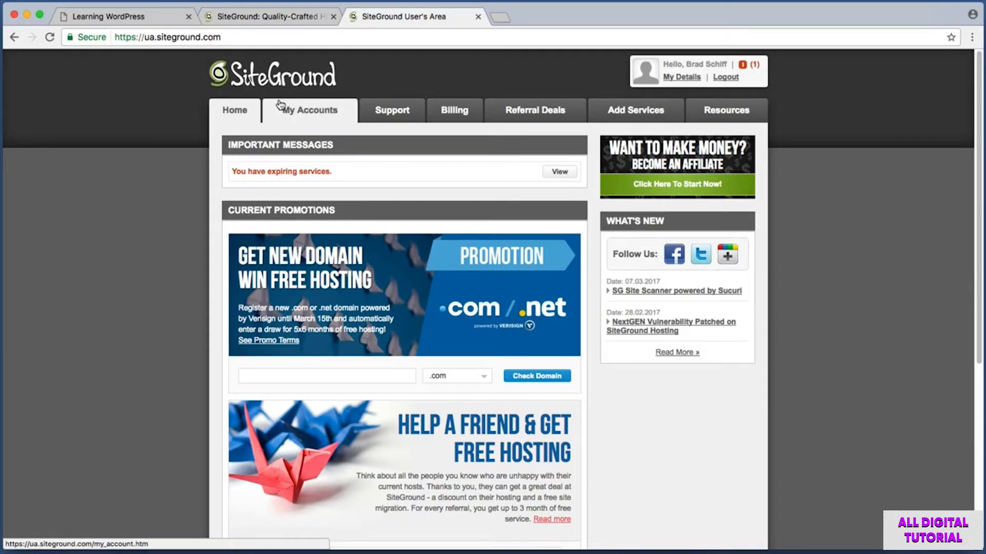
pyautogui.click(340, 117)
pyautogui.press('super+shift+4')
pyautogui.moveTo(311, 133); pyautogui.dragTo(439, 157)
pyautogui.press('super+shift+4')
pyautogui.moveTo(305, 176); pyautogui.dragTo(430, 202)
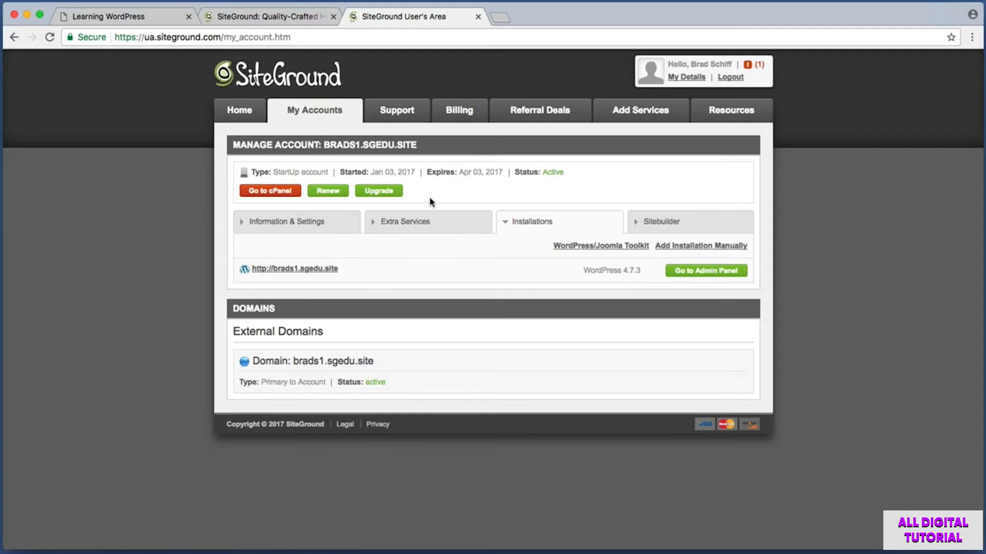
# Step: Open the Add Services page of the SiteGround User's Area
pyautogui.press('super+shift+4')
pyautogui.moveTo(588, 89); pyautogui.dragTo(688, 129)
pyautogui.click(645, 112)
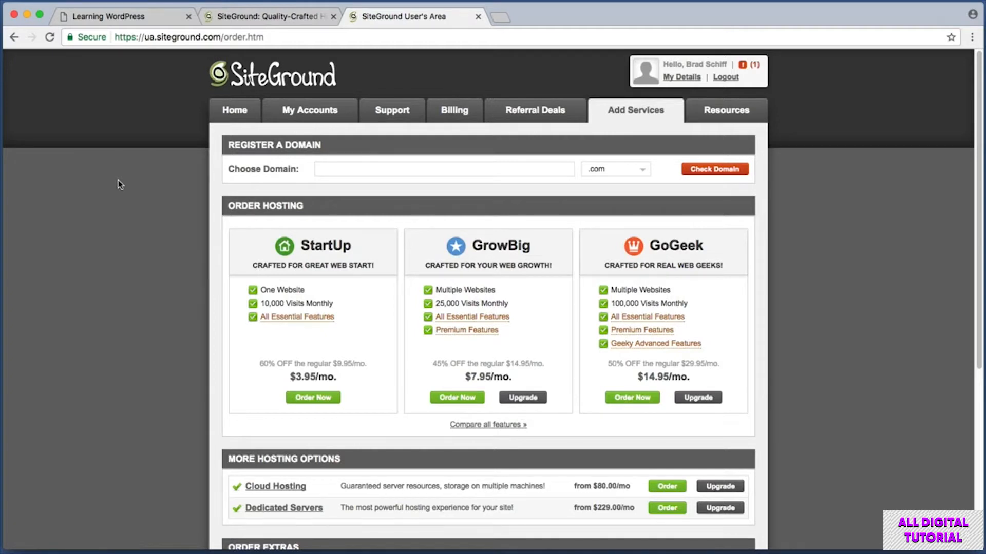
pyautogui.press('super+shift+4')
pyautogui.moveTo(585, 90); pyautogui.dragTo(694, 144)
# Step: Start an order for the StartUp hosting plan
pyautogui.press('super+shift+4')
pyautogui.moveTo(229, 216); pyautogui.dragTo(405, 423)
pyautogui.moveTo(268, 383); pyautogui.dragTo(360, 415)
pyautogui.click(329, 401)
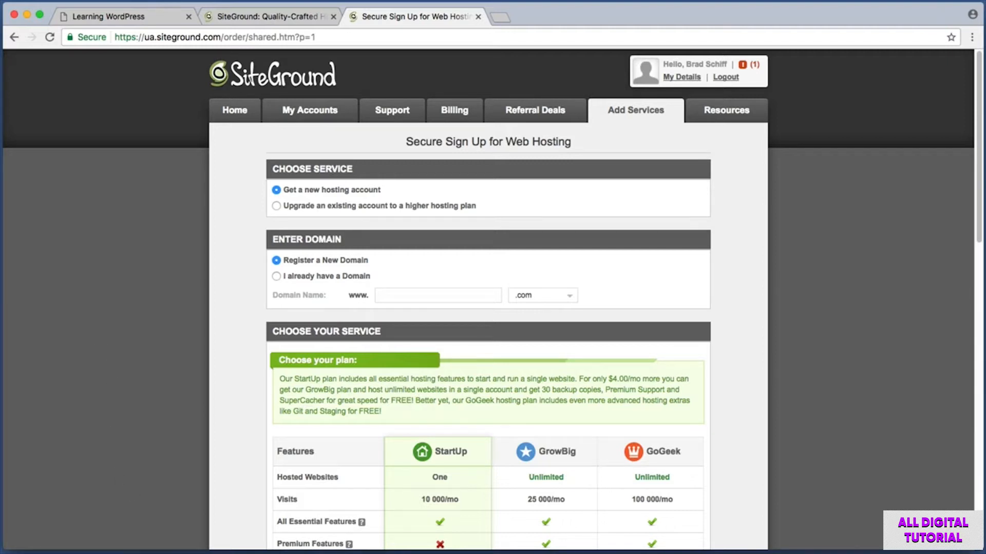
# Step: Switch to Firefox, examine the web address of the new My Blog site, and return to Chrome
pyautogui.press('super+Tab')
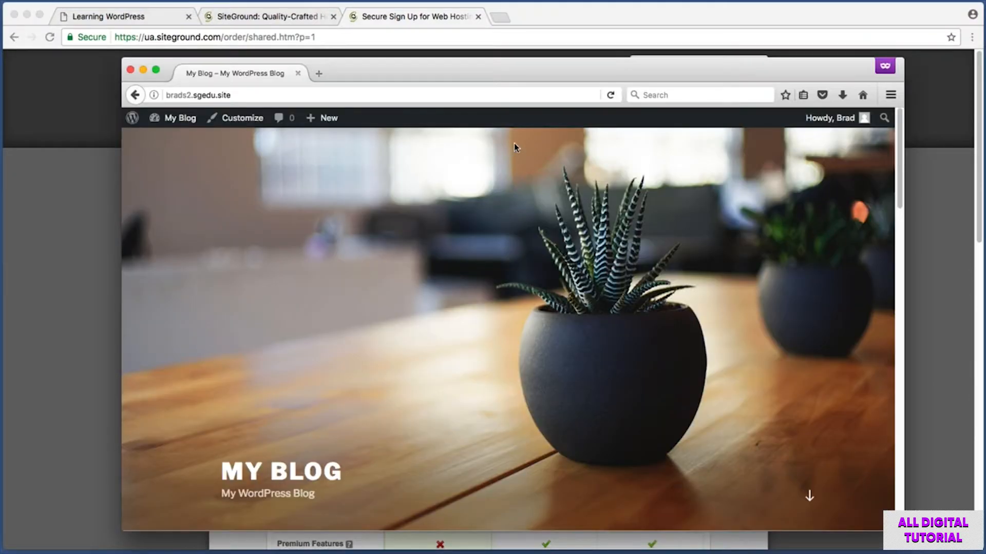
pyautogui.click(277, 93)
pyautogui.click(268, 93)
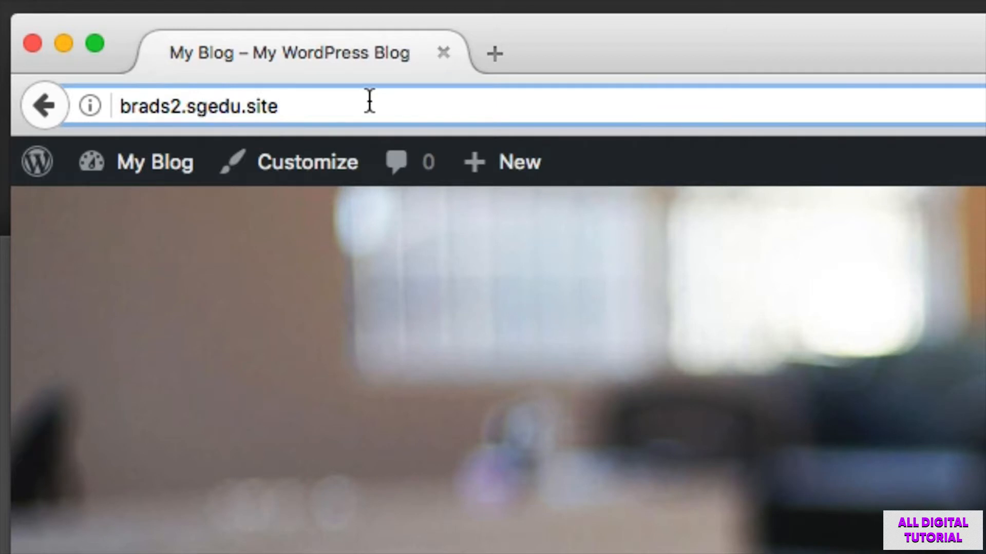
pyautogui.moveTo(304, 99); pyautogui.dragTo(149, 101)
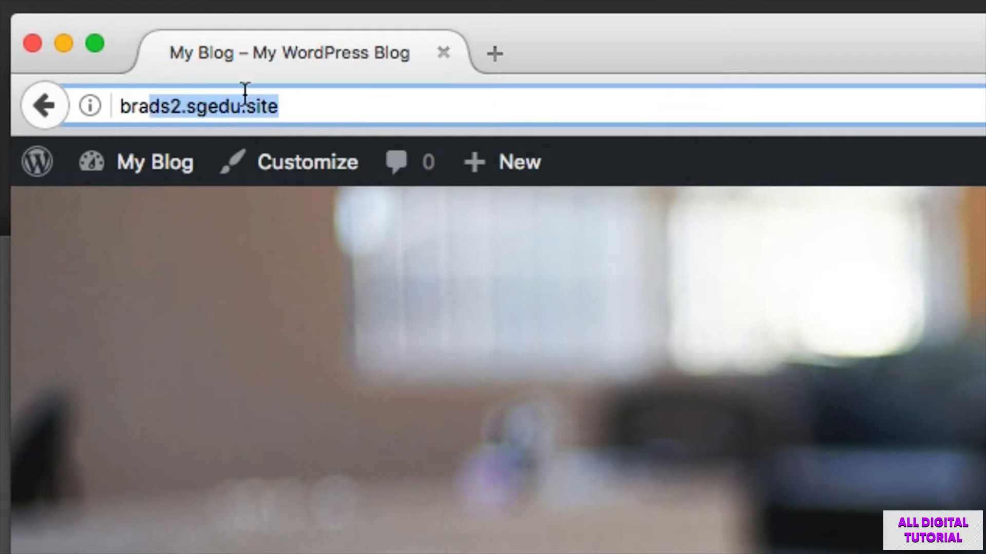
pyautogui.click(331, 96)
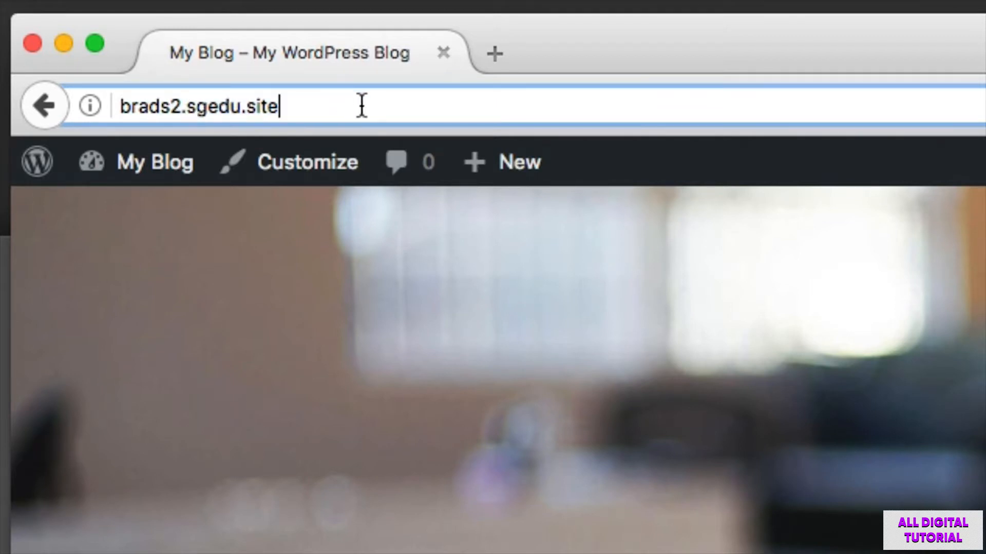
pyautogui.moveTo(361, 103); pyautogui.dragTo(84, 103)
pyautogui.click(337, 106)
pyautogui.moveTo(337, 105); pyautogui.dragTo(183, 93)
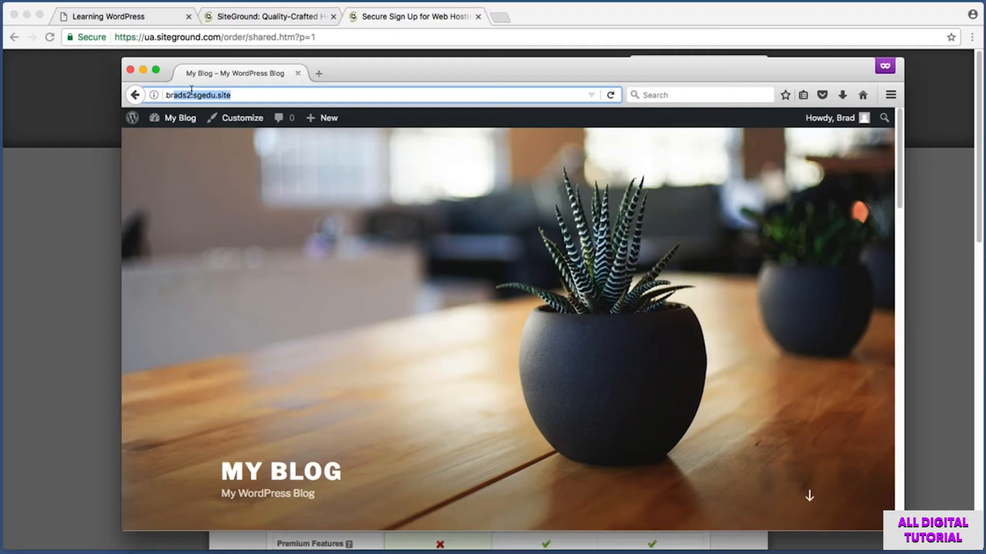
pyautogui.click(87, 101)
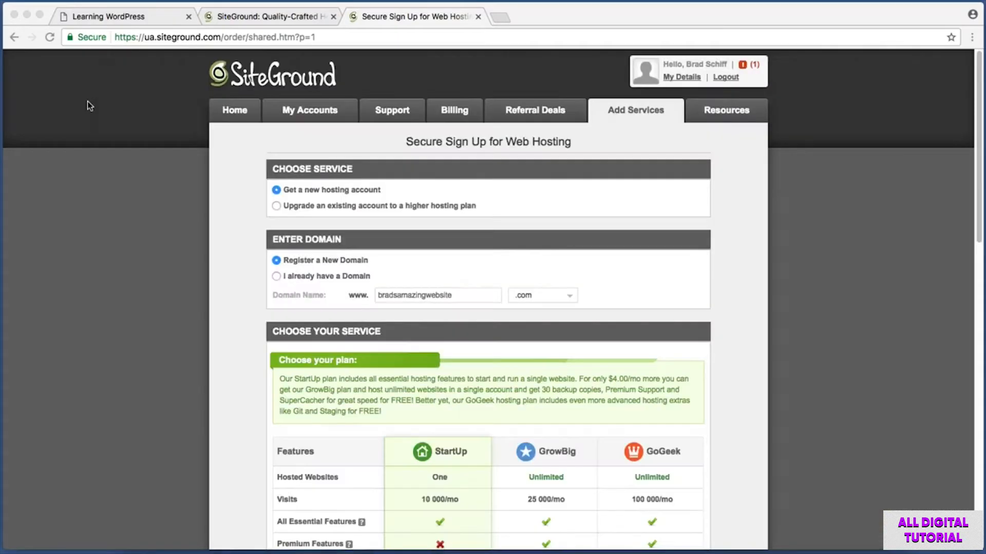
# Step: Go back to the Learning WordPress site and examine the domain part of its address
pyautogui.click(136, 21)
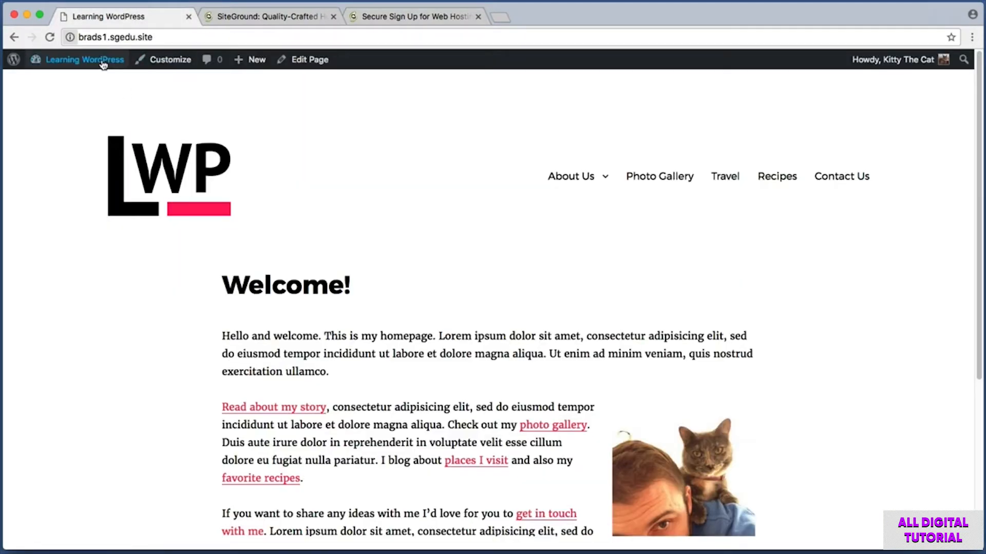
pyautogui.click(82, 38)
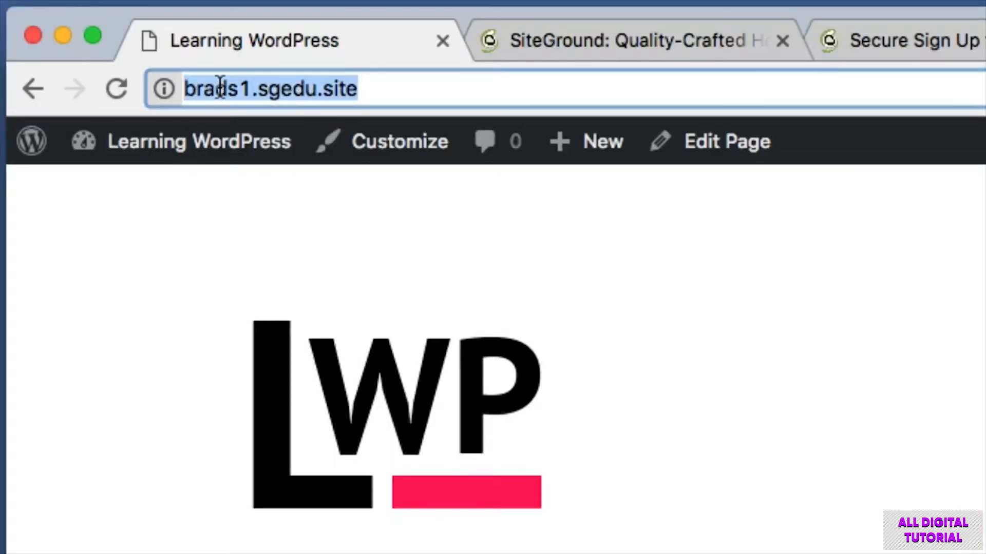
pyautogui.moveTo(250, 88); pyautogui.dragTo(356, 88)
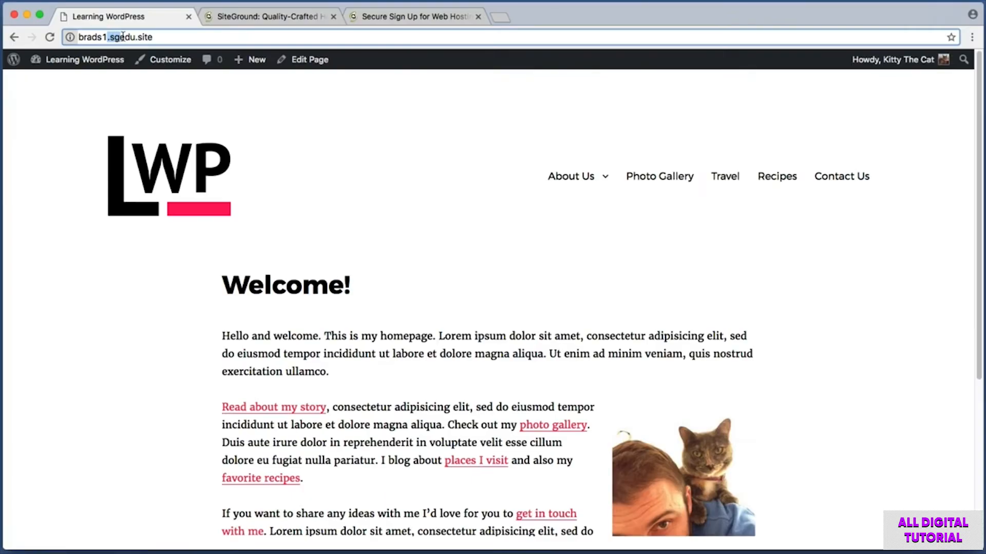
# Step: Switch to Firefox and examine the My Blog site's address and its homepage down to the posts
pyautogui.press('super+Tab')
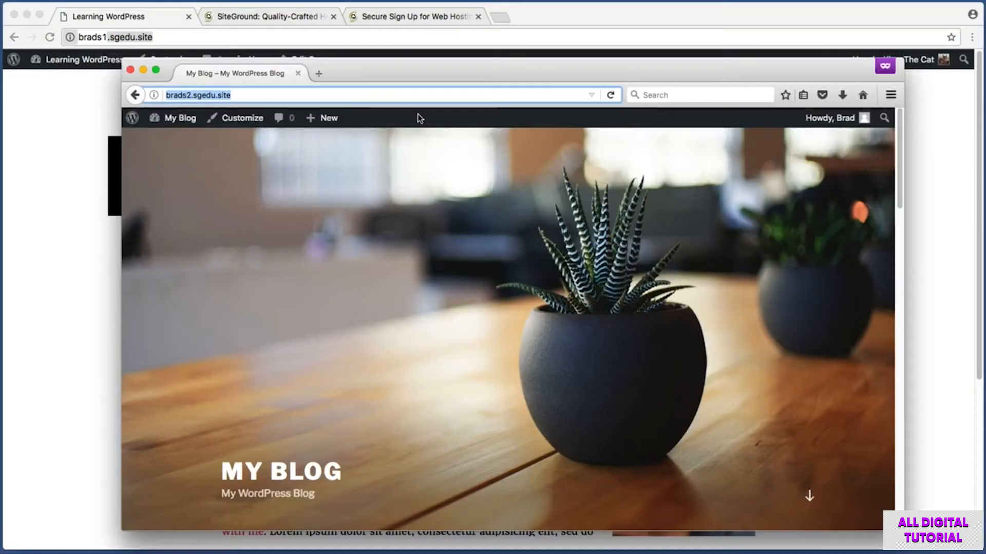
pyautogui.moveTo(432, 77); pyautogui.dragTo(462, 67)
pyautogui.click(252, 88)
pyautogui.moveTo(209, 91); pyautogui.dragTo(221, 92)
pyautogui.click(221, 91)
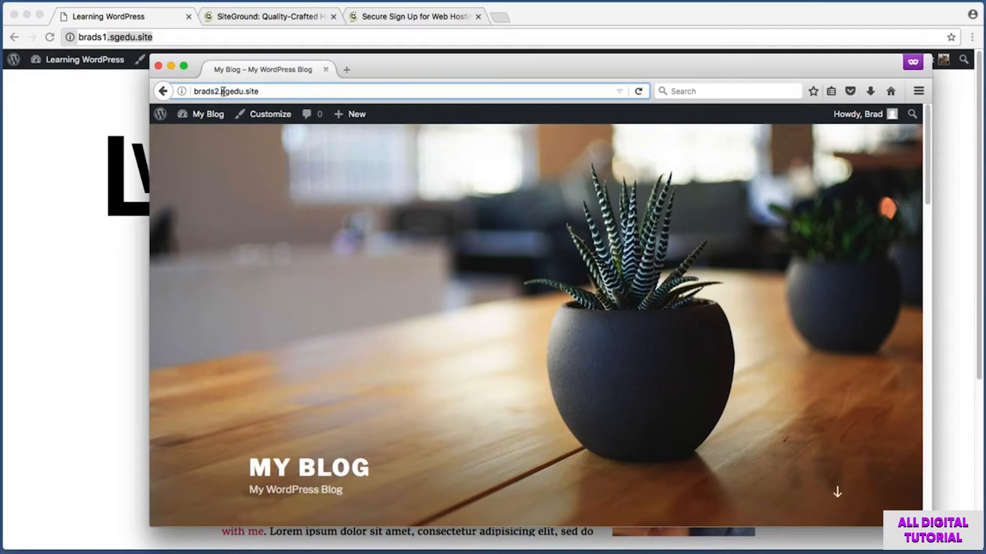
pyautogui.scroll(-5, 205, 229)
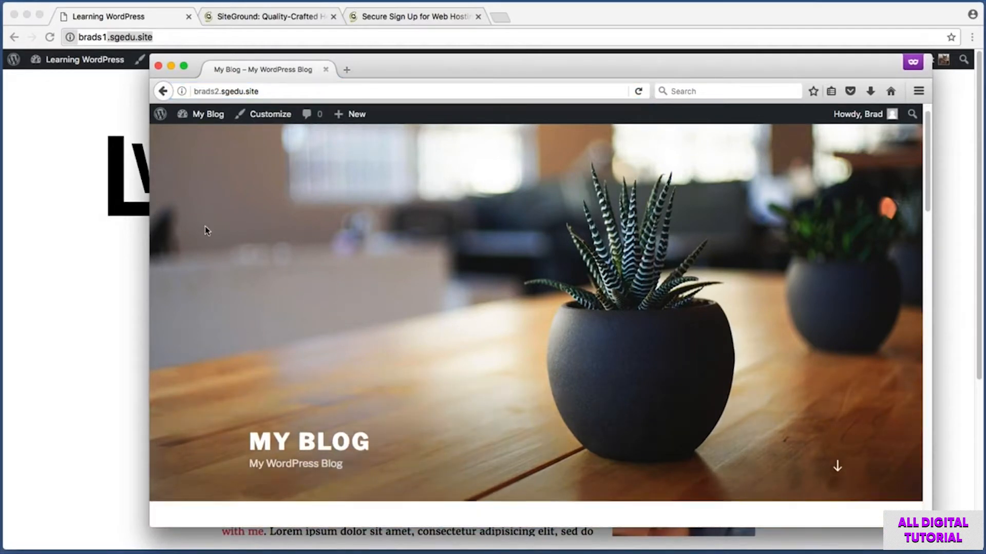
pyautogui.scroll(-2, 205, 229)
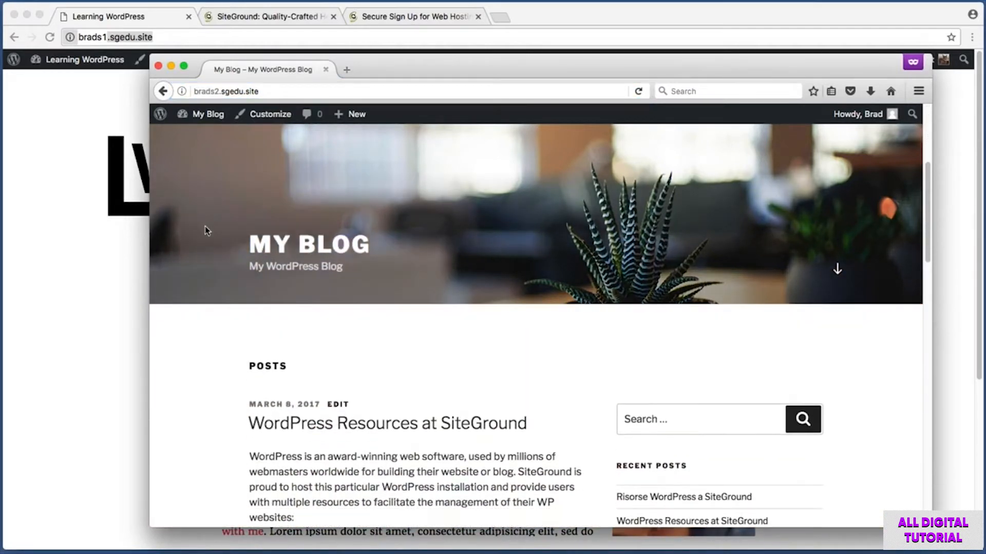
pyautogui.scroll(-1, 205, 229)
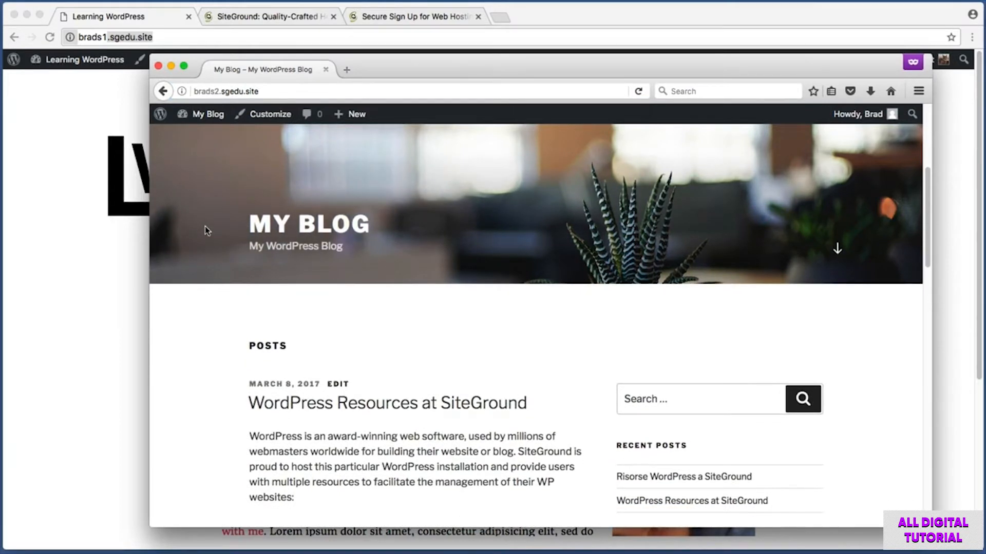
# Step: Open the My Blog dashboard and review its Pages list and its Posts list
pyautogui.click(209, 117)
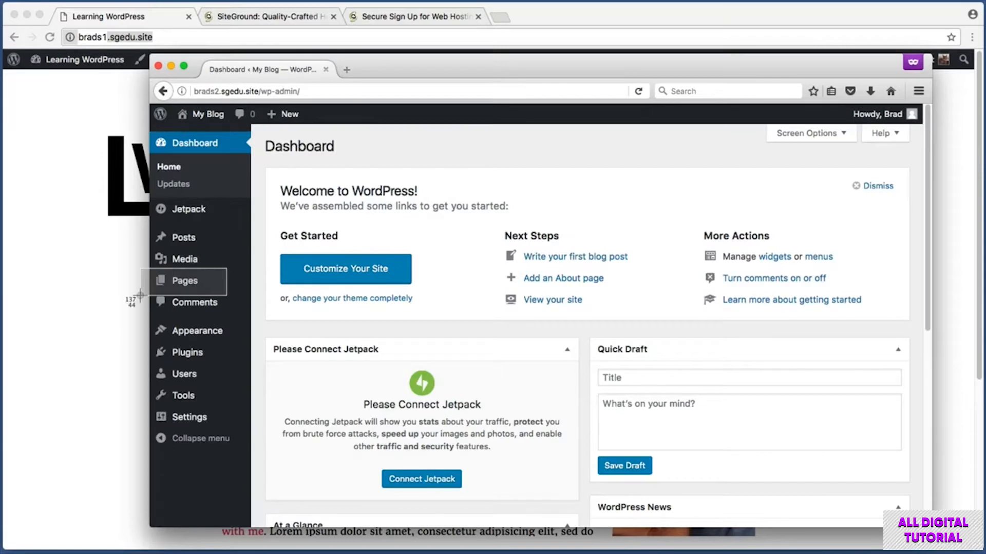
pyautogui.click(185, 281)
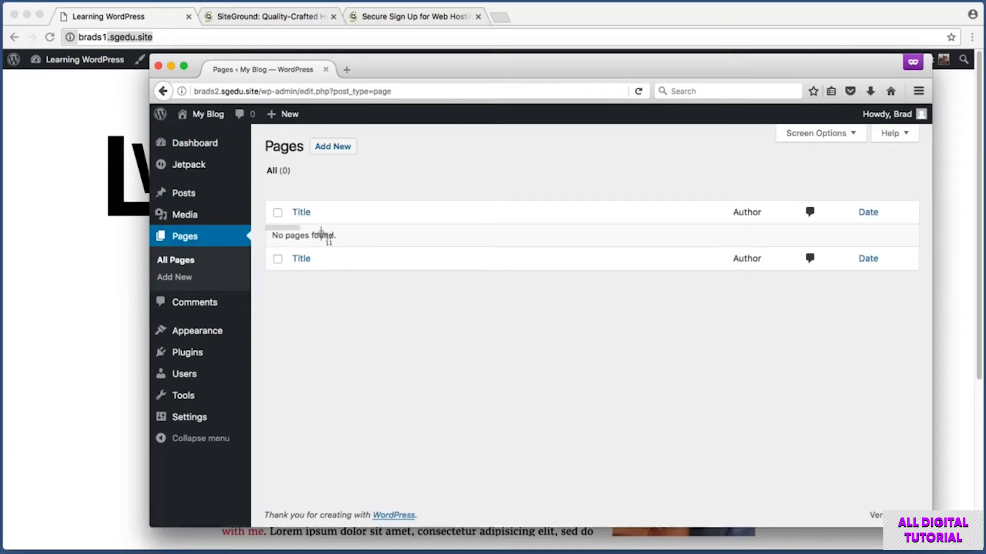
pyautogui.click(201, 194)
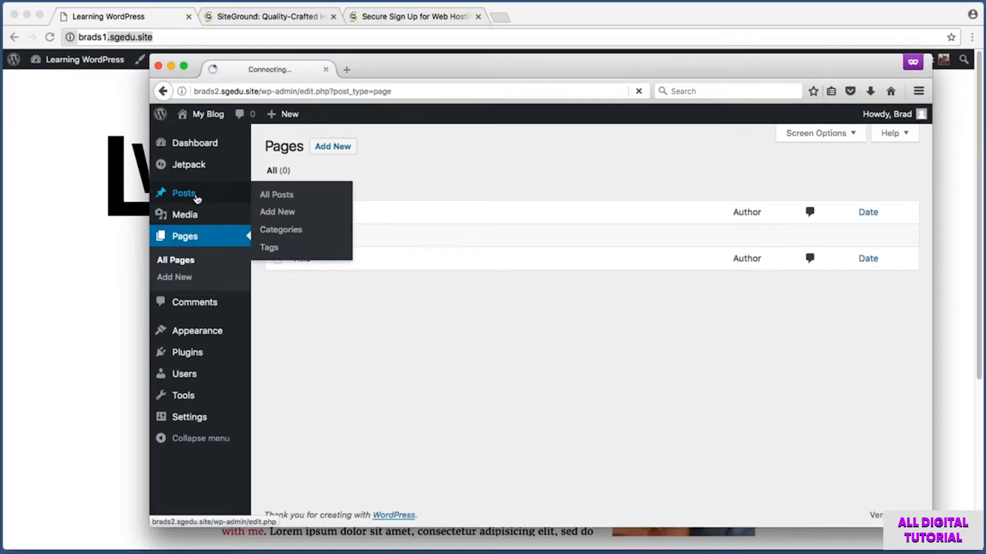
pyautogui.moveTo(259, 209); pyautogui.dragTo(478, 308)
pyautogui.click(480, 311)
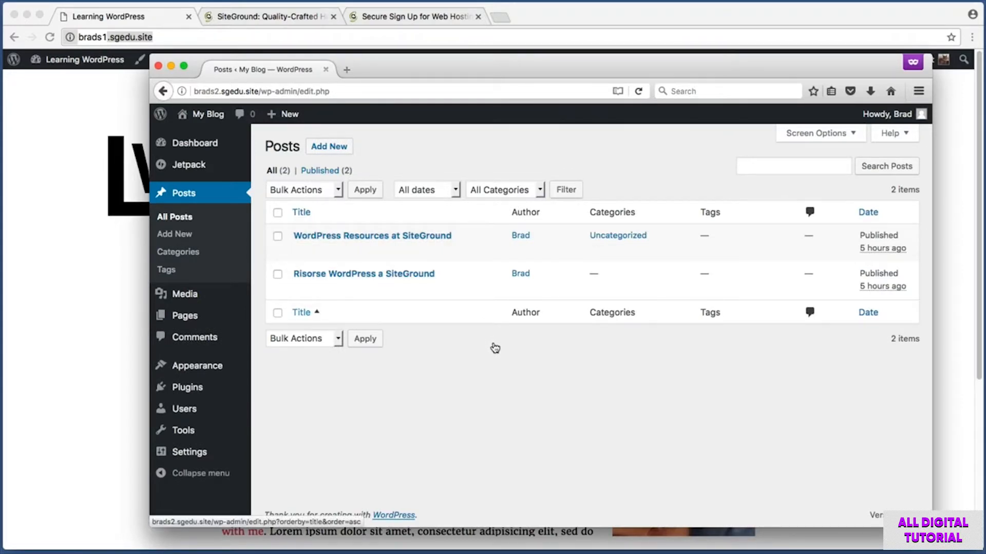
pyautogui.press('super+bracketleft')
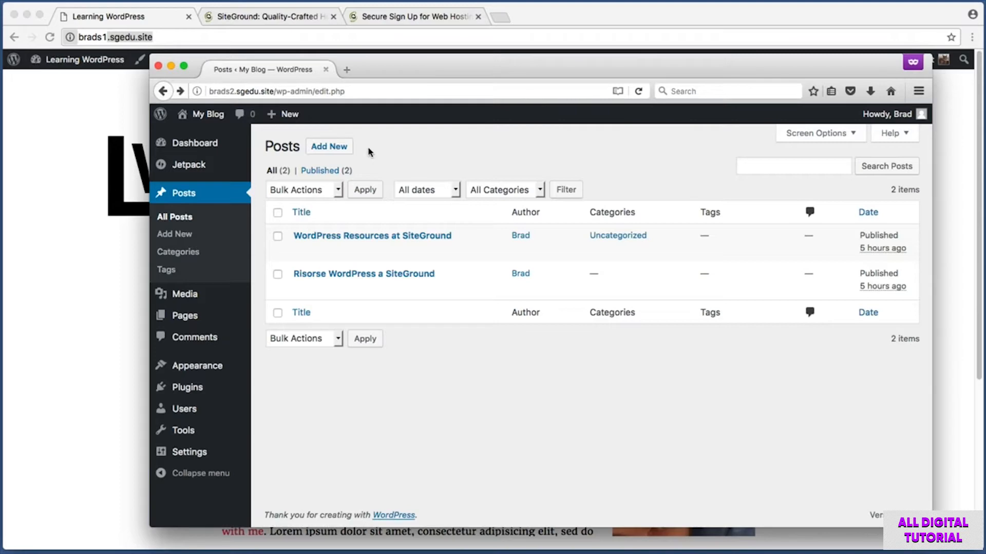
# Step: Switch to Chrome and examine the Learning WordPress site's address and its navigation items, including Travel and Recipes
pyautogui.click(97, 112)
pyautogui.press('super+shift+4')
pyautogui.moveTo(58, 77); pyautogui.dragTo(913, 450)
pyautogui.click(113, 36)
pyautogui.moveTo(136, 37); pyautogui.dragTo(76, 28)
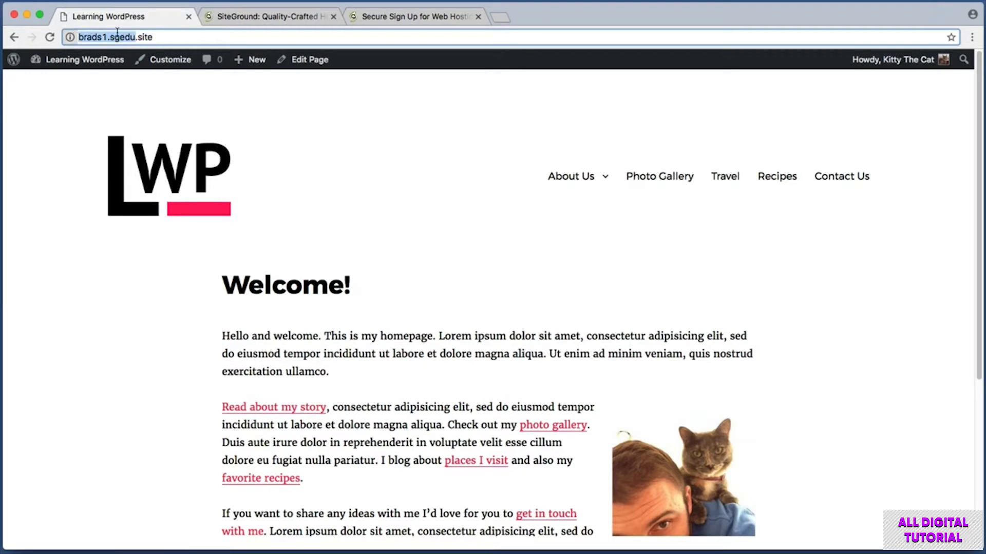
pyautogui.click(443, 200)
pyautogui.press('super+shift+4')
pyautogui.moveTo(490, 155); pyautogui.dragTo(896, 229)
pyautogui.press('super+shift+4')
pyautogui.moveTo(751, 157); pyautogui.dragTo(804, 193)
pyautogui.press('super+shift+4')
pyautogui.moveTo(708, 163); pyautogui.dragTo(747, 194)
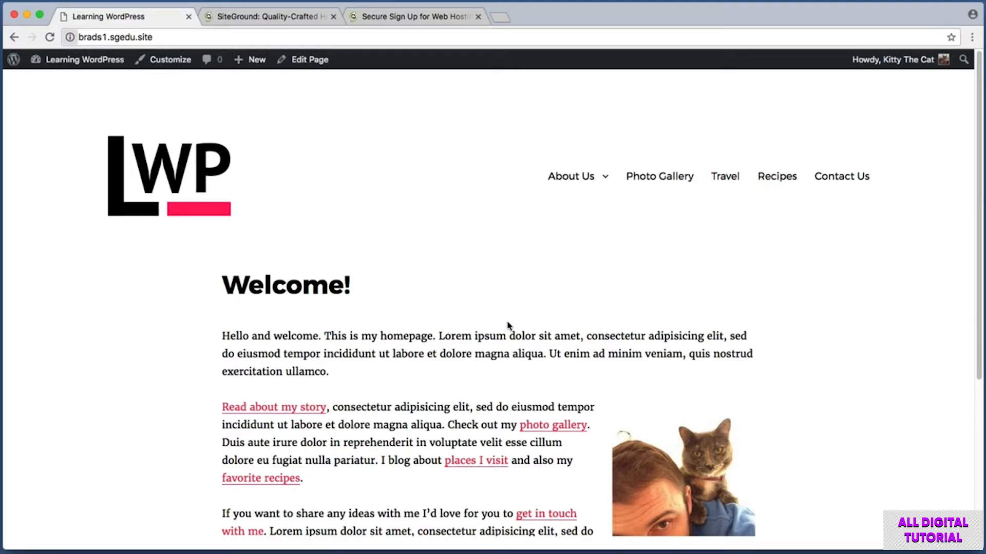
# Step: Switch to Firefox and open the front end of the My Blog site
pyautogui.press('super+Tab')
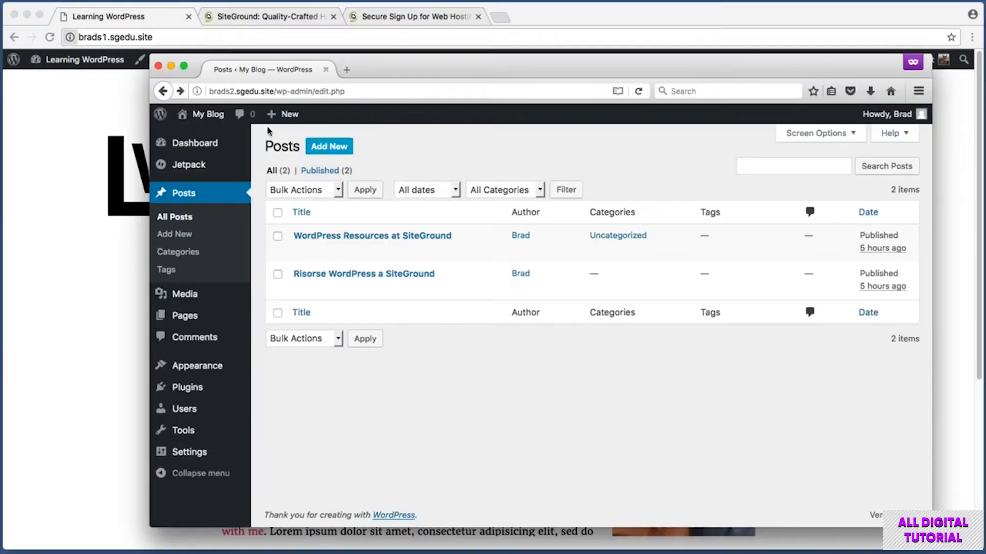
pyautogui.click(208, 114)
pyautogui.moveTo(460, 66); pyautogui.dragTo(480, 63)
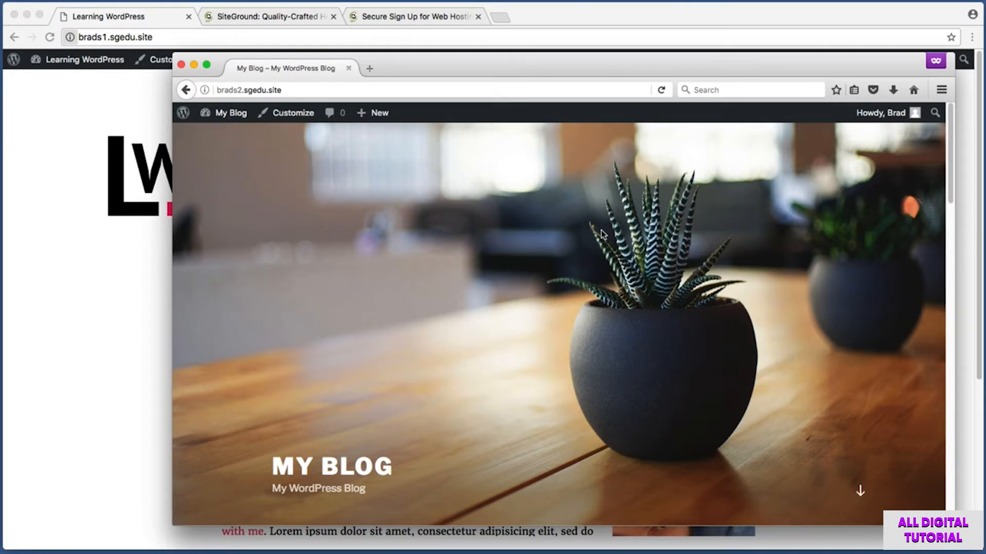
# Step: Switch to Chrome and open the installed plugins page in the Learning WordPress site's dashboard
pyautogui.click(112, 259)
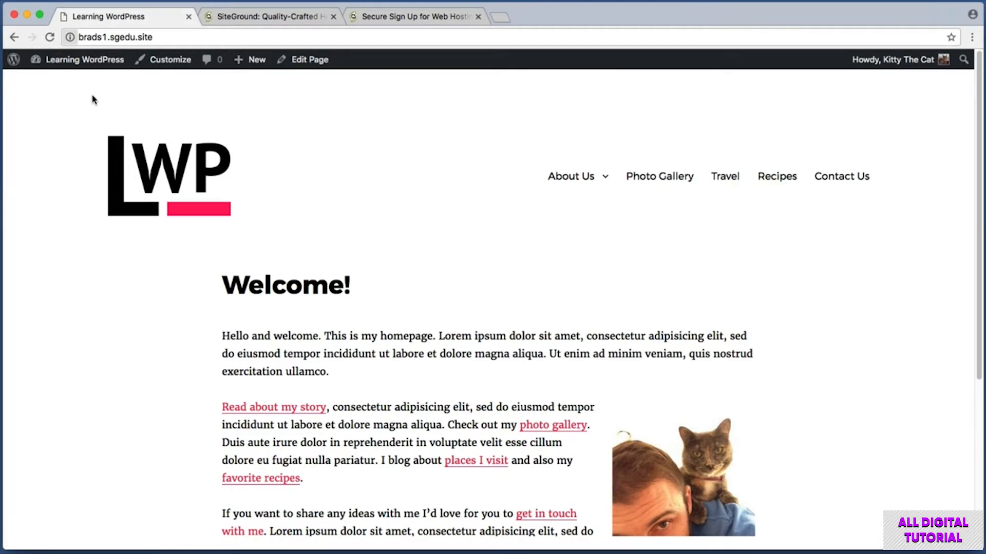
pyautogui.click(96, 61)
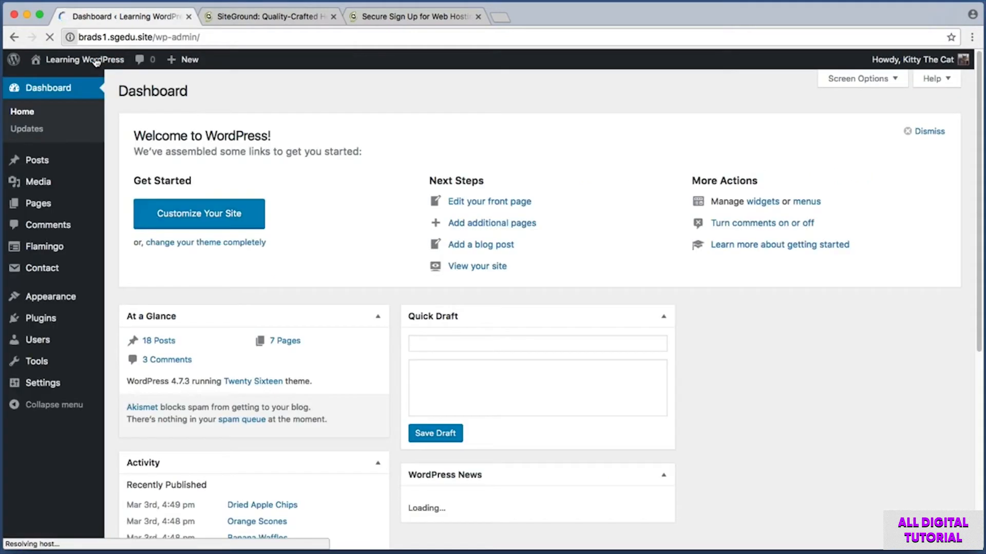
pyautogui.press('super+shift+4')
pyautogui.moveTo(121, 207); pyautogui.dragTo(32, 367)
pyautogui.moveTo(50, 320)
pyautogui.click(50, 320)
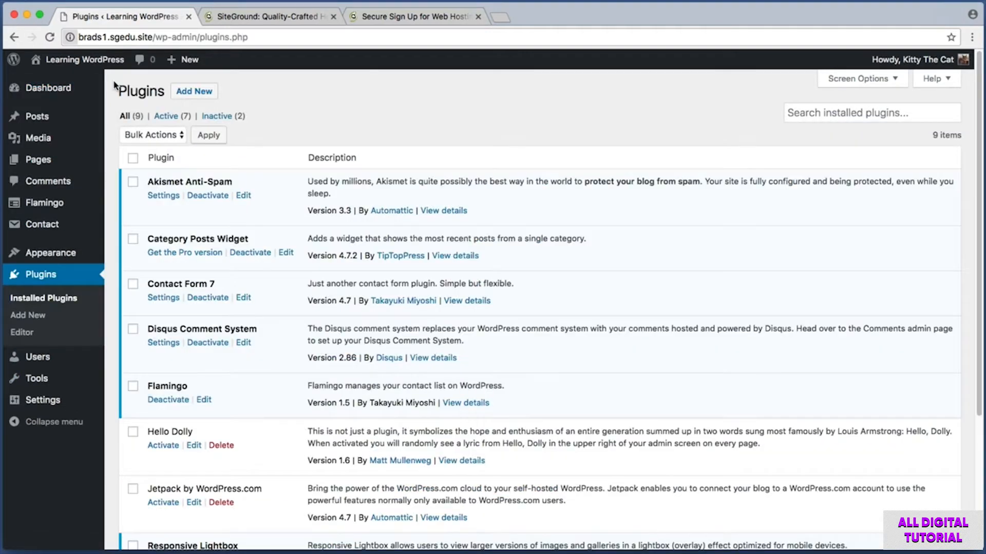
# Step: Search the plugin directory for "all-in-one migration" from the Learning WordPress site's Add Plugins page
pyautogui.press('super+shift+4')
pyautogui.moveTo(167, 77); pyautogui.dragTo(331, 104)
pyautogui.click(194, 91)
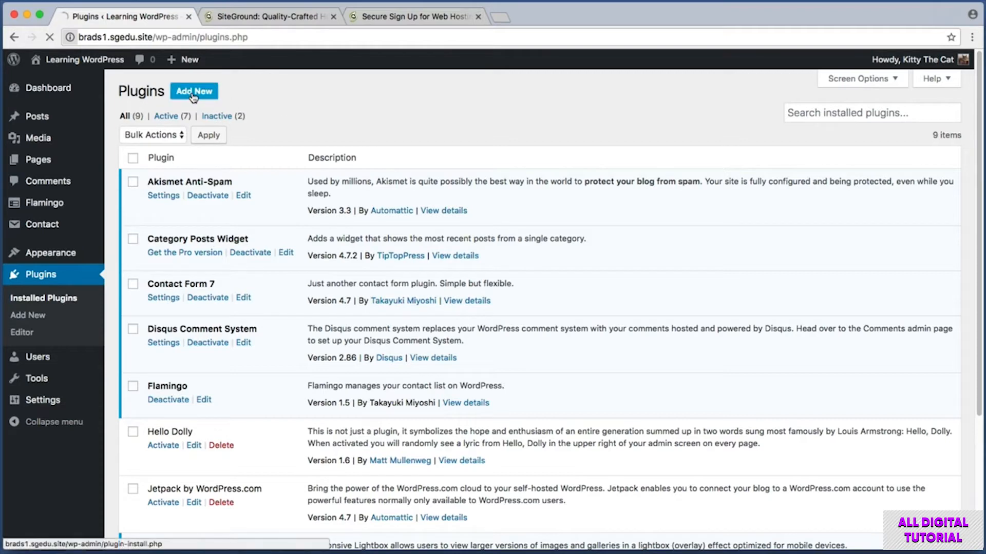
pyautogui.press('super+shift+4')
pyautogui.moveTo(753, 100); pyautogui.dragTo(965, 156)
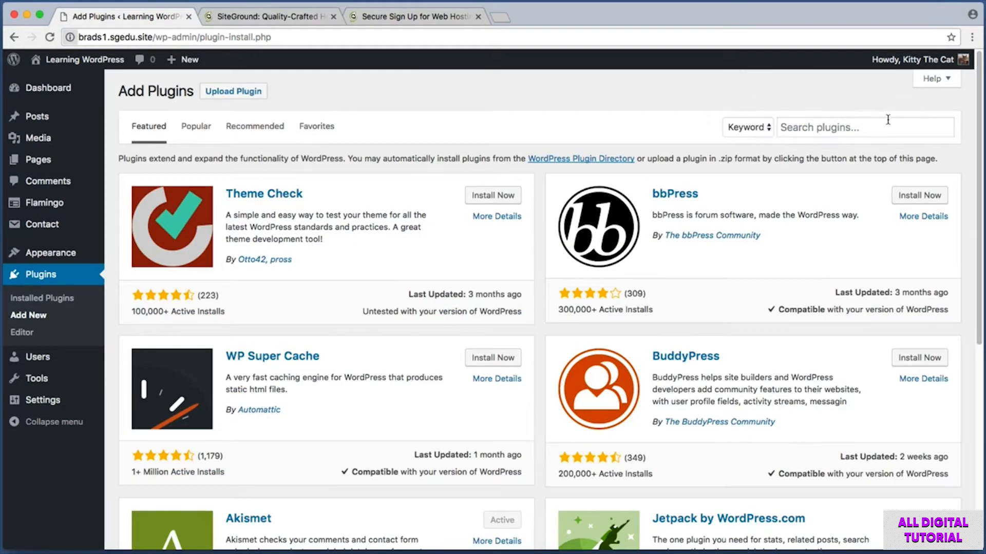
pyautogui.click(857, 124)
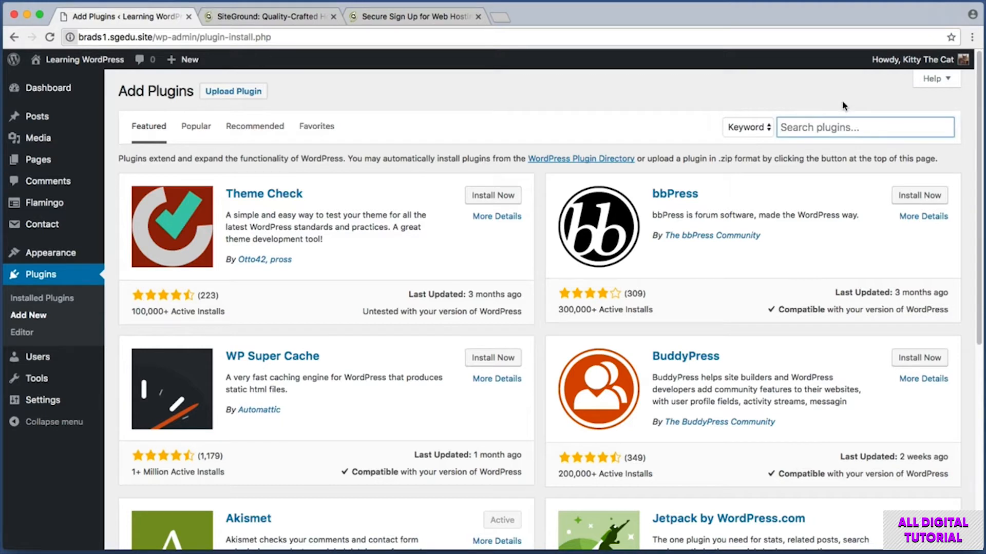
pyautogui.write('all-in-one migration')
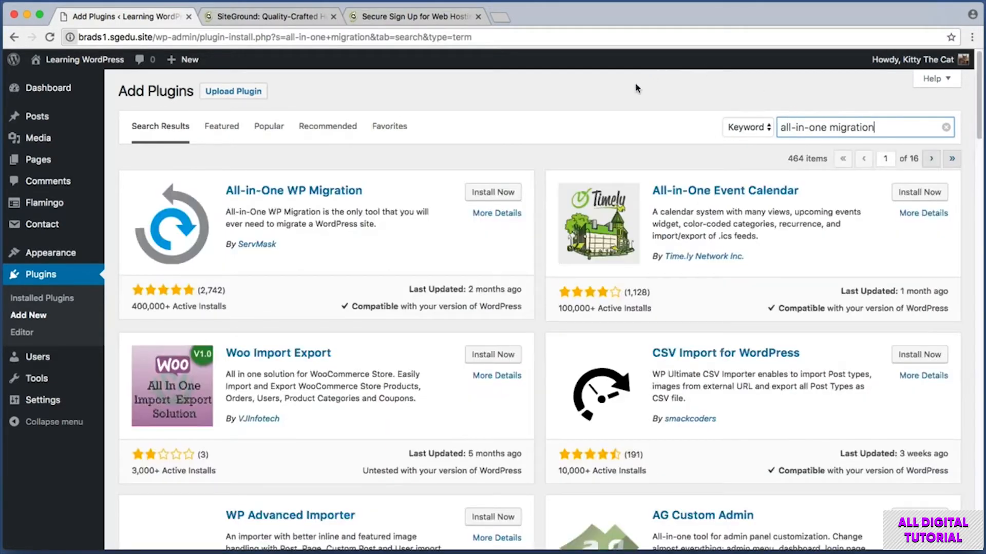
# Step: Install and activate the All-in-One WP Migration plugin on the Learning WordPress site
pyautogui.press('super+shift+4')
pyautogui.moveTo(114, 157); pyautogui.dragTo(543, 332)
pyautogui.press('super+shift+4')
pyautogui.moveTo(128, 302); pyautogui.dragTo(238, 320)
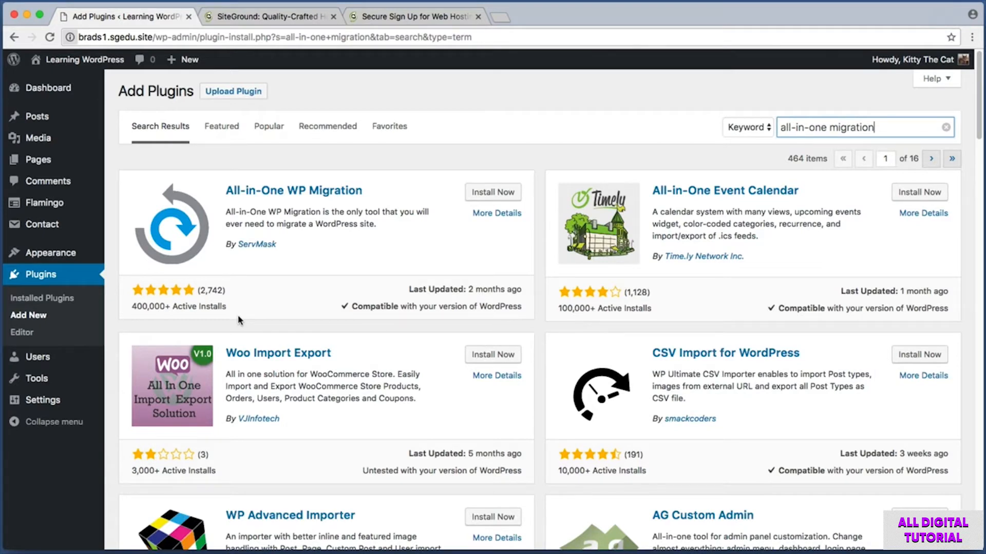
pyautogui.press('super+shift+4')
pyautogui.moveTo(453, 177); pyautogui.dragTo(526, 208)
pyautogui.click(508, 196)
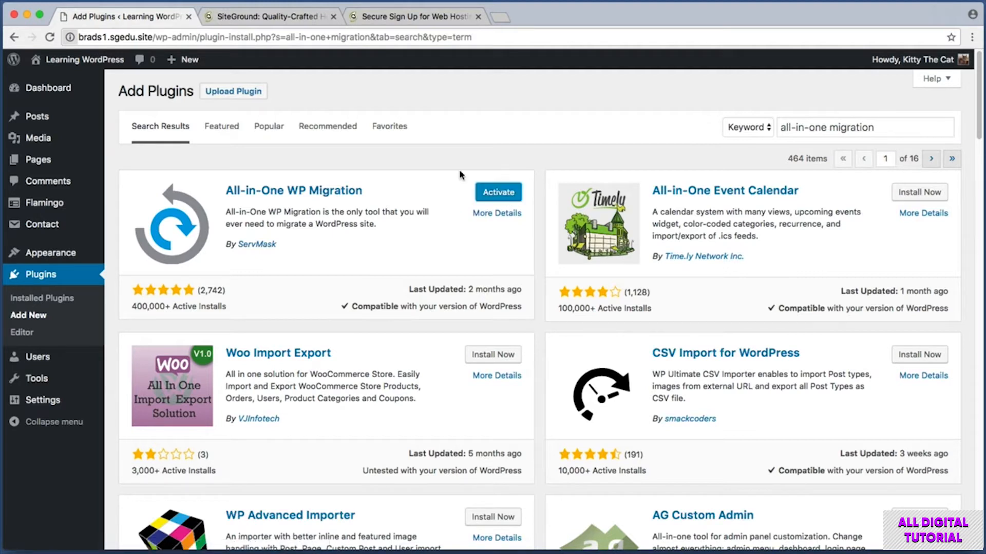
pyautogui.click(506, 196)
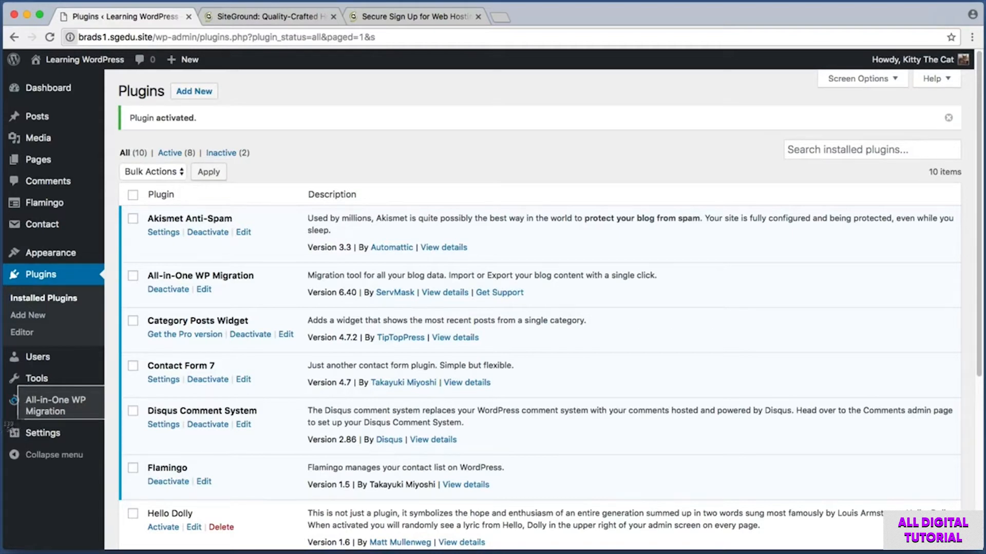
# Step: Export the Learning WordPress site to a file with All-in-One WP Migration
pyautogui.click(53, 408)
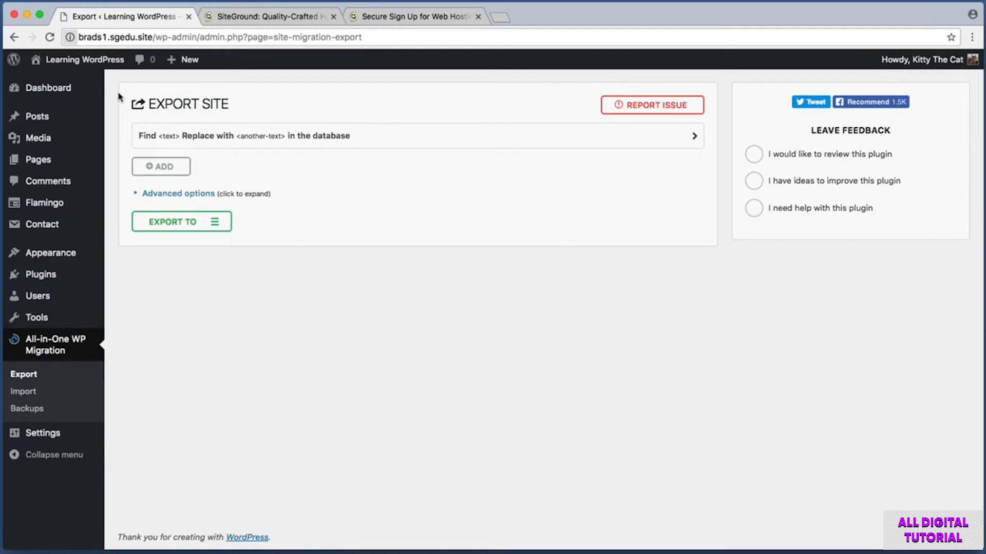
pyautogui.press('super+shift+4')
pyautogui.moveTo(123, 87); pyautogui.dragTo(247, 116)
pyautogui.press('super+shift+4')
pyautogui.moveTo(124, 205); pyautogui.dragTo(247, 241)
pyautogui.click(190, 223)
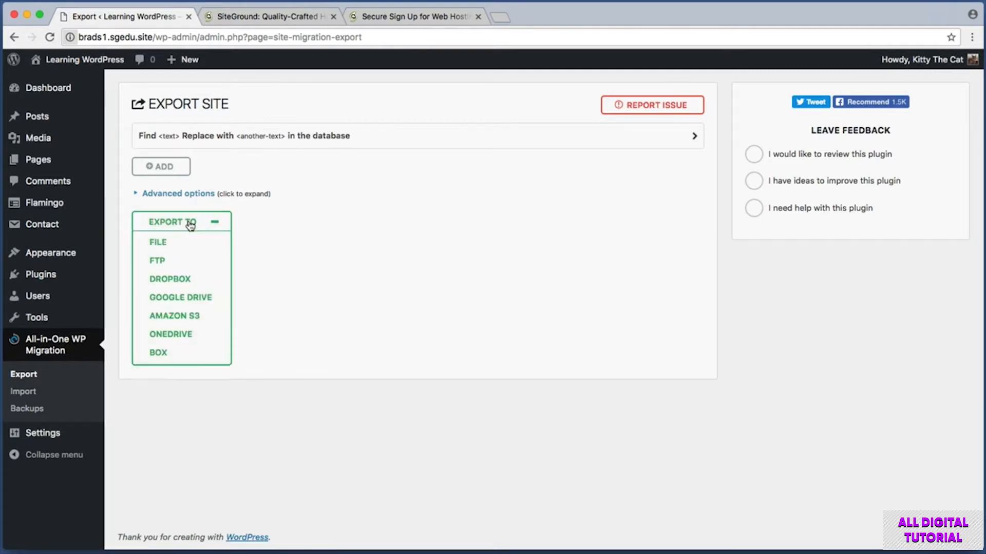
pyautogui.press('super+shift+4')
pyautogui.moveTo(134, 233); pyautogui.dragTo(206, 253)
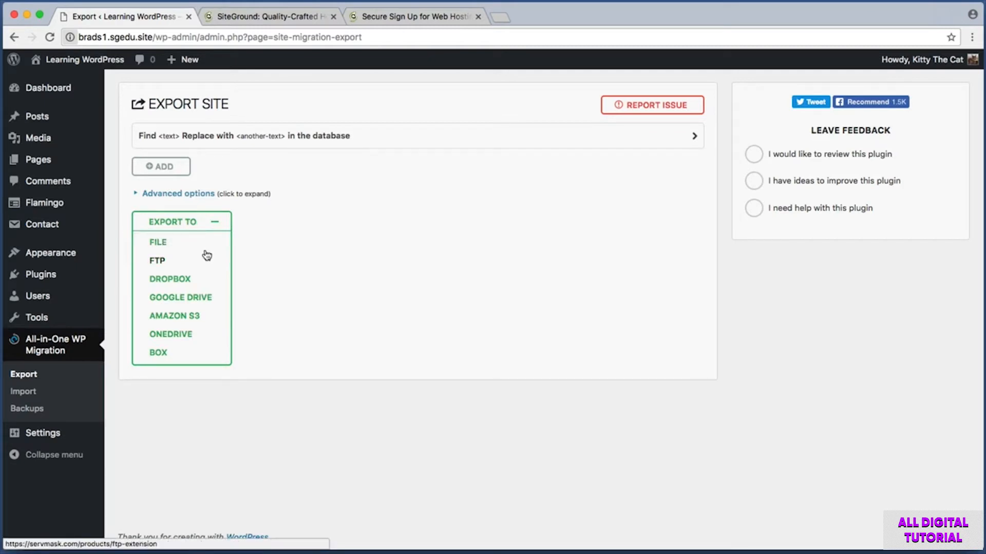
pyautogui.click(166, 243)
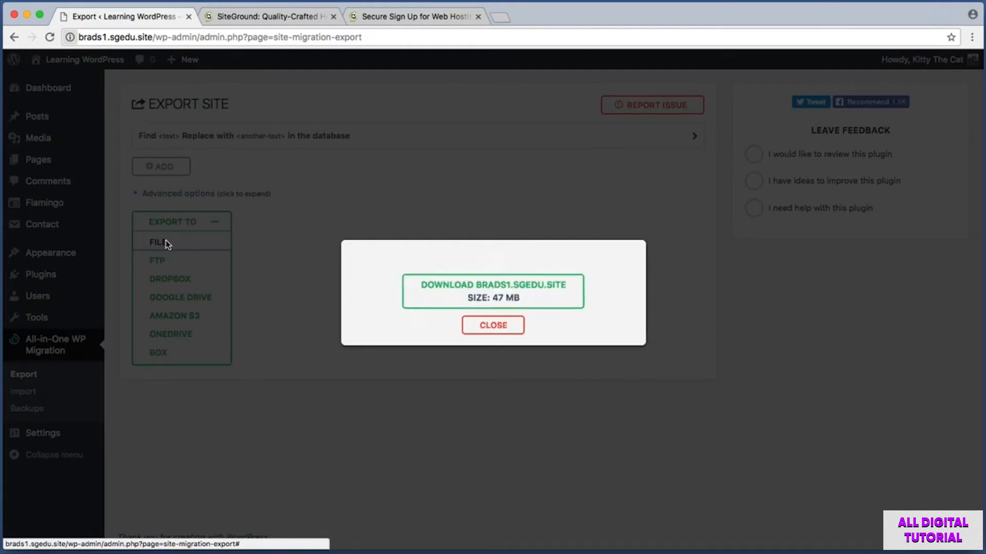
# Step: Download the brads1.sgedu.site export file and close the export dialog
pyautogui.press('super+shift+4')
pyautogui.moveTo(374, 257); pyautogui.dragTo(609, 317)
pyautogui.click(548, 296)
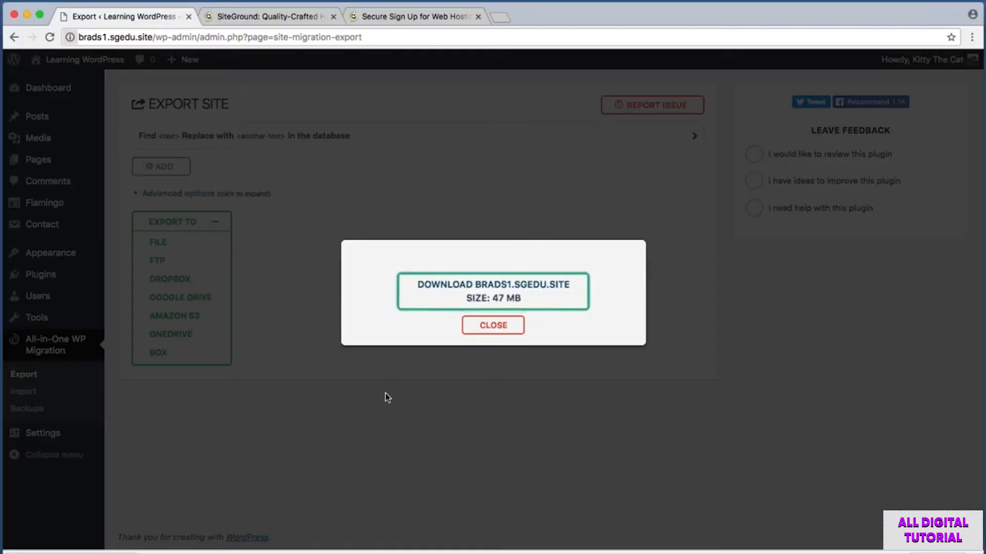
pyautogui.press('super+shift+4')
pyautogui.moveTo(450, 340); pyautogui.dragTo(556, 308)
pyautogui.click(493, 325)
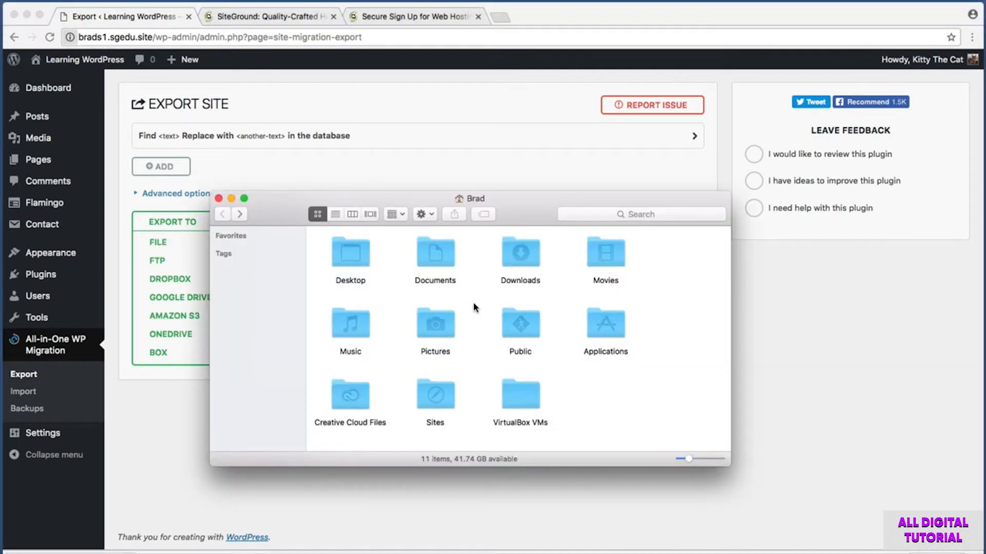
# Step: Locate the exported brads1.sgedu.site .wpress file in the Downloads folder in Finder
pyautogui.doubleClick(521, 247)
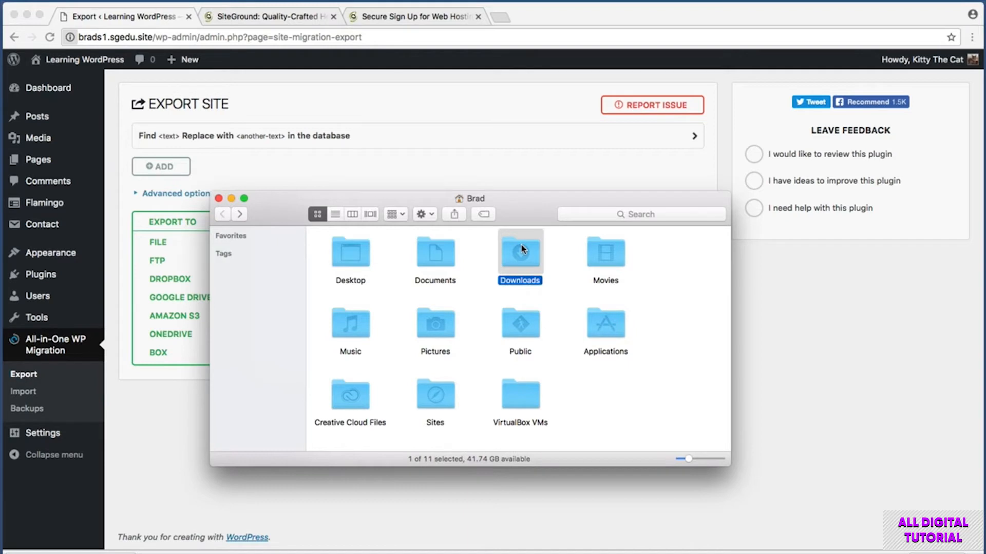
pyautogui.moveTo(388, 325); pyautogui.dragTo(506, 238)
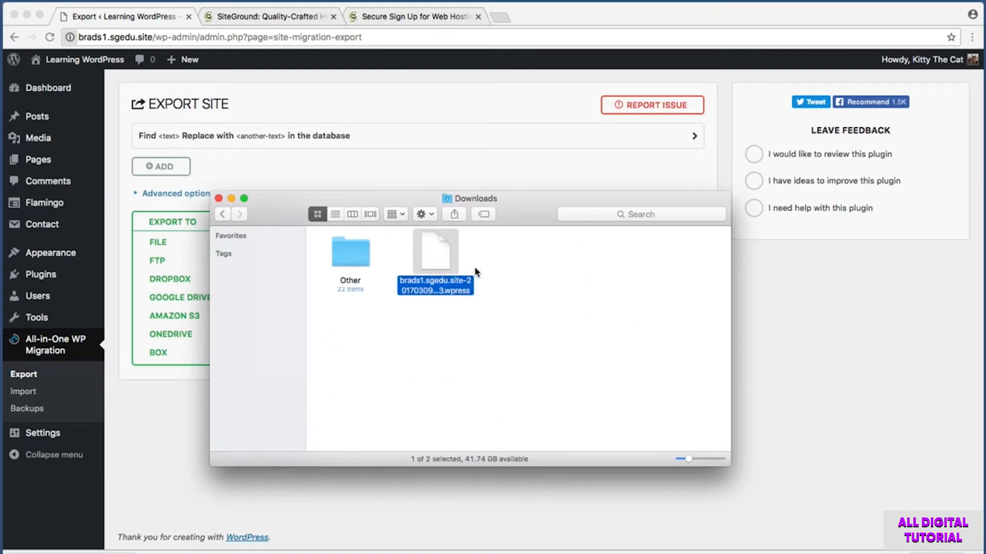
pyautogui.click(512, 287)
pyautogui.moveTo(508, 336); pyautogui.dragTo(395, 247)
pyautogui.click(395, 246)
# Step: Switch to Firefox and open the installed plugins page in the My Blog site's dashboard
pyautogui.click(452, 544)
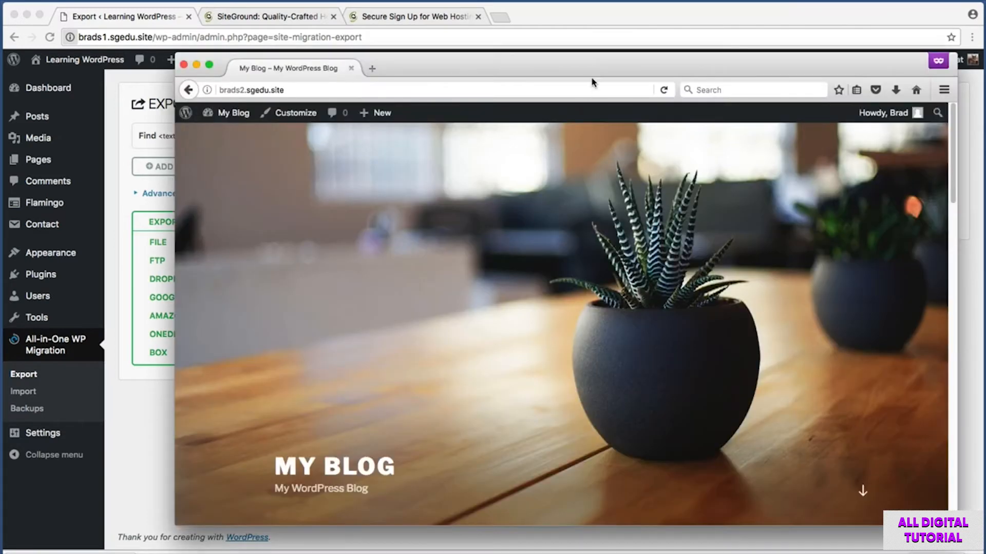
pyautogui.moveTo(605, 75); pyautogui.dragTo(610, 72)
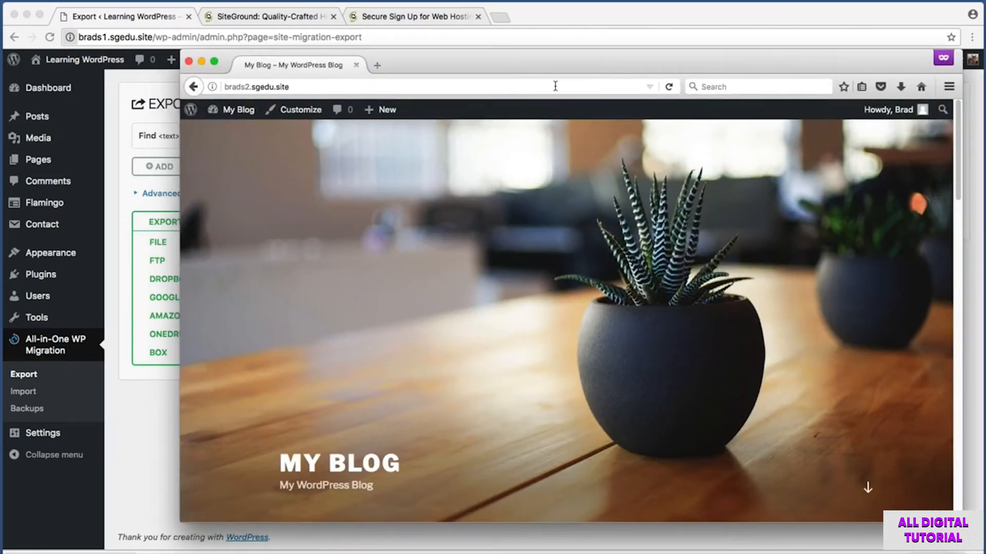
pyautogui.click(233, 110)
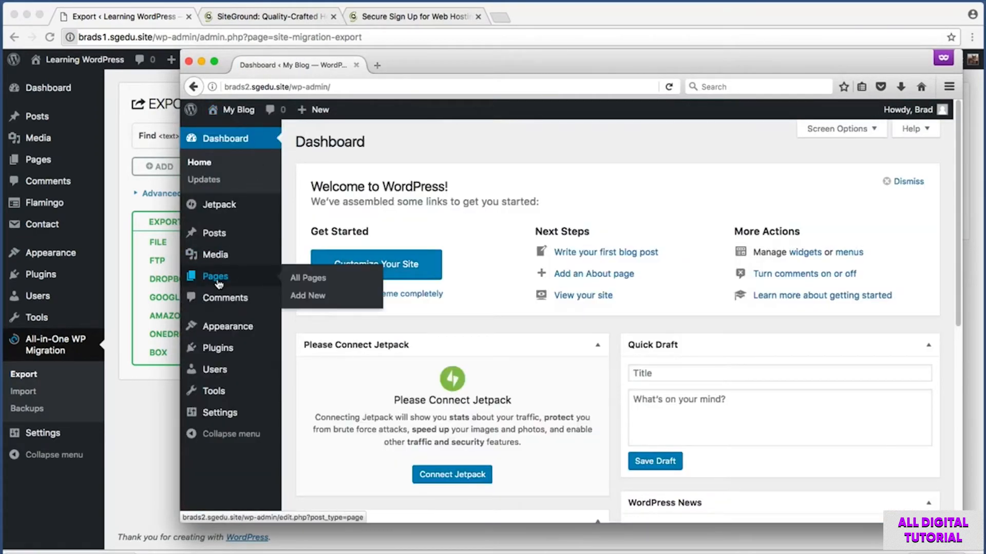
pyautogui.click(218, 279)
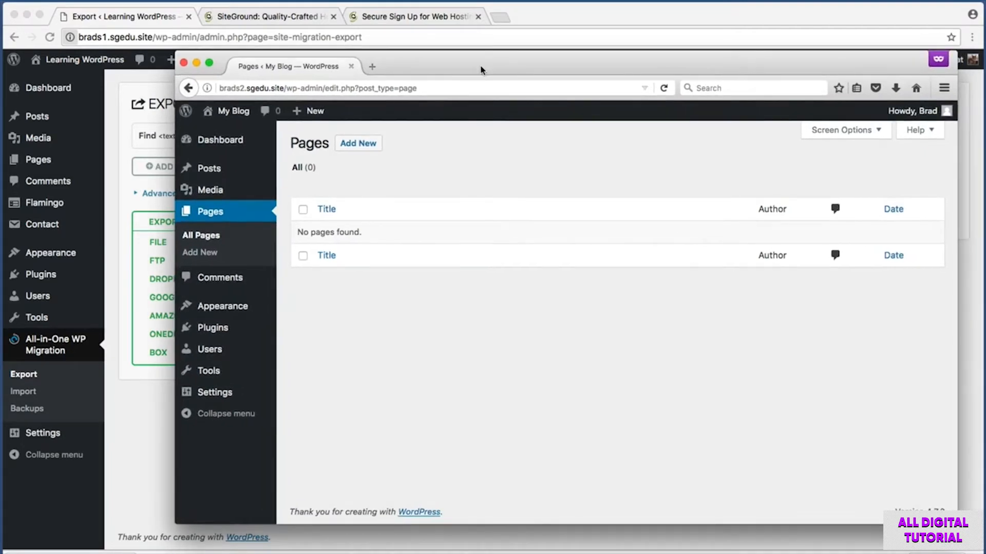
pyautogui.press('super+shift+4')
pyautogui.moveTo(287, 311); pyautogui.dragTo(165, 341)
pyautogui.click(230, 328)
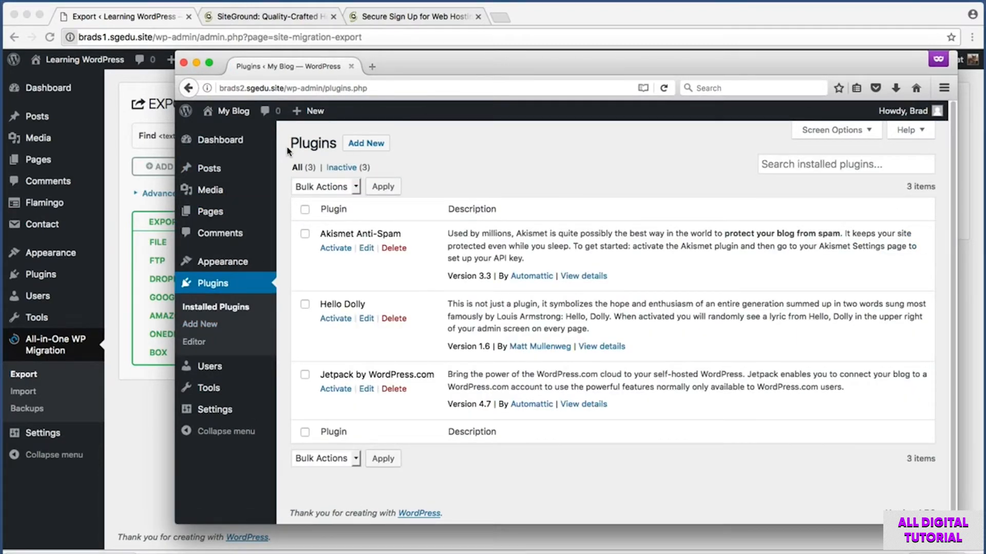
# Step: Search for new plugins matching "all-in-one migration" on the My Blog site
pyautogui.press('super+shift+4')
pyautogui.moveTo(341, 128); pyautogui.dragTo(402, 160)
pyautogui.click(383, 144)
pyautogui.press('super+shift+4')
pyautogui.moveTo(723, 151); pyautogui.dragTo(946, 211)
pyautogui.click(863, 177)
pyautogui.write('al')
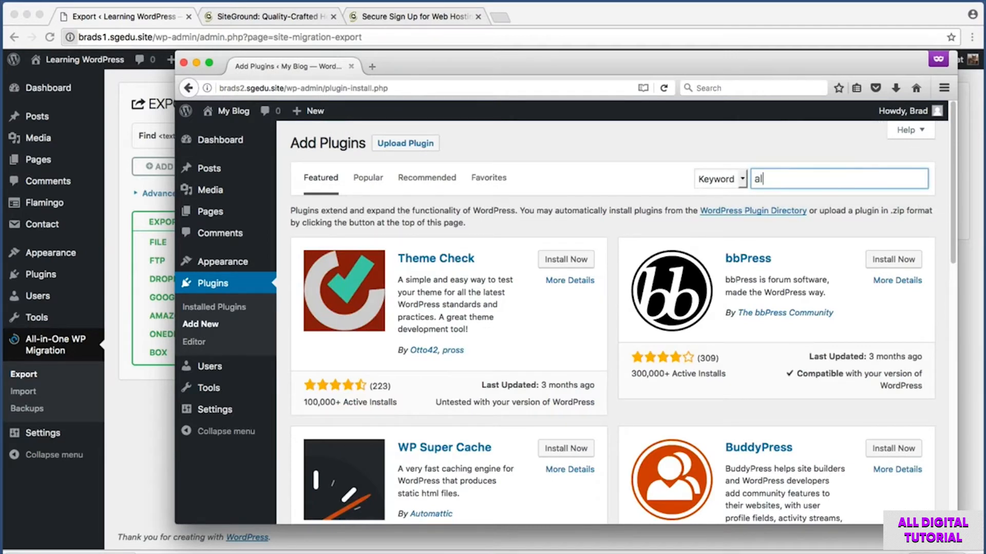
pyautogui.write('l-in-one migration')
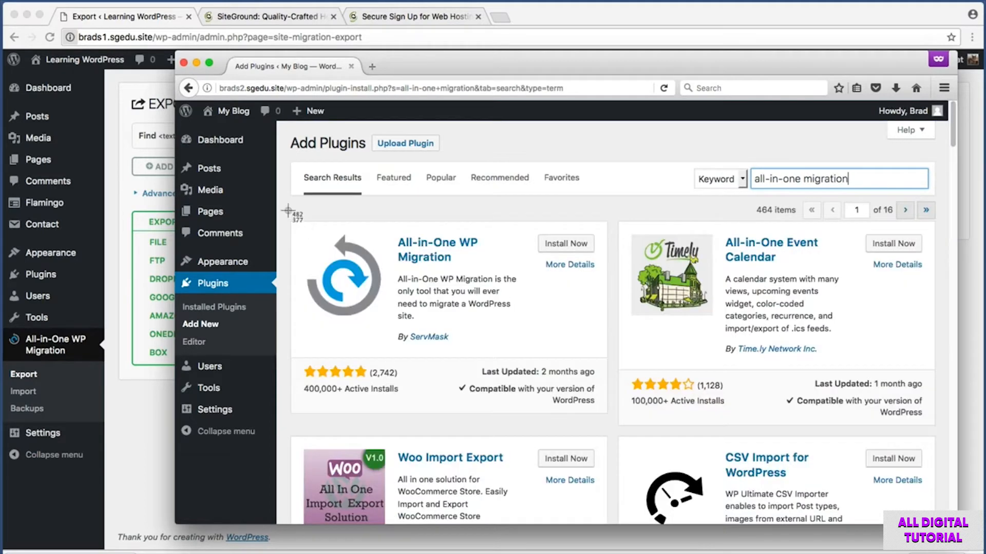
# Step: Install and activate the All-in-One WP Migration plugin on the My Blog site
pyautogui.moveTo(288, 211); pyautogui.dragTo(633, 433)
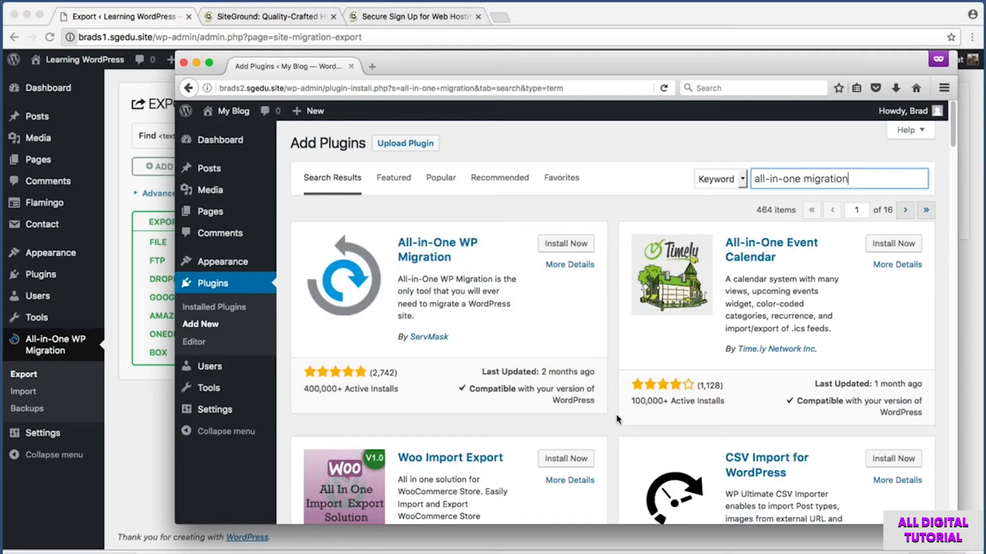
pyautogui.click(566, 243)
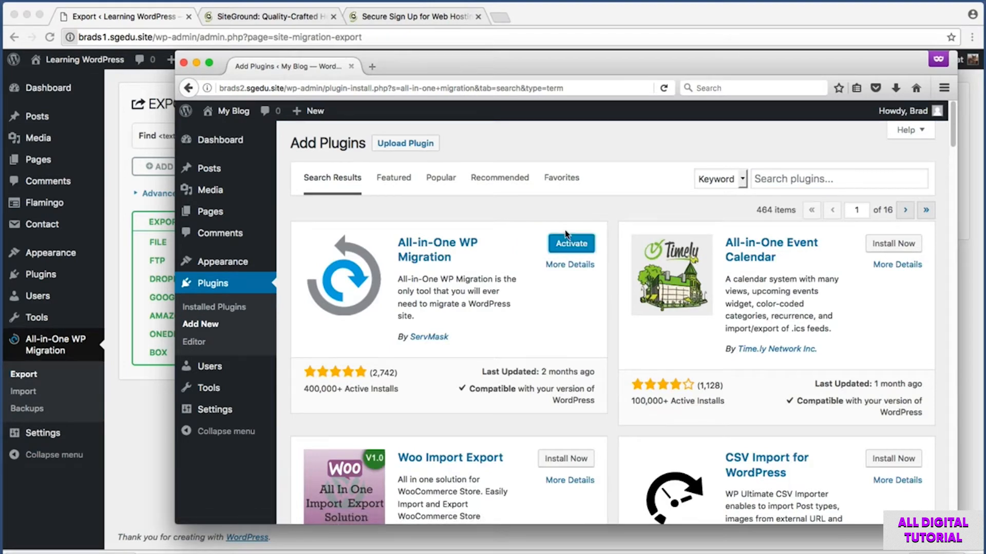
pyautogui.click(571, 245)
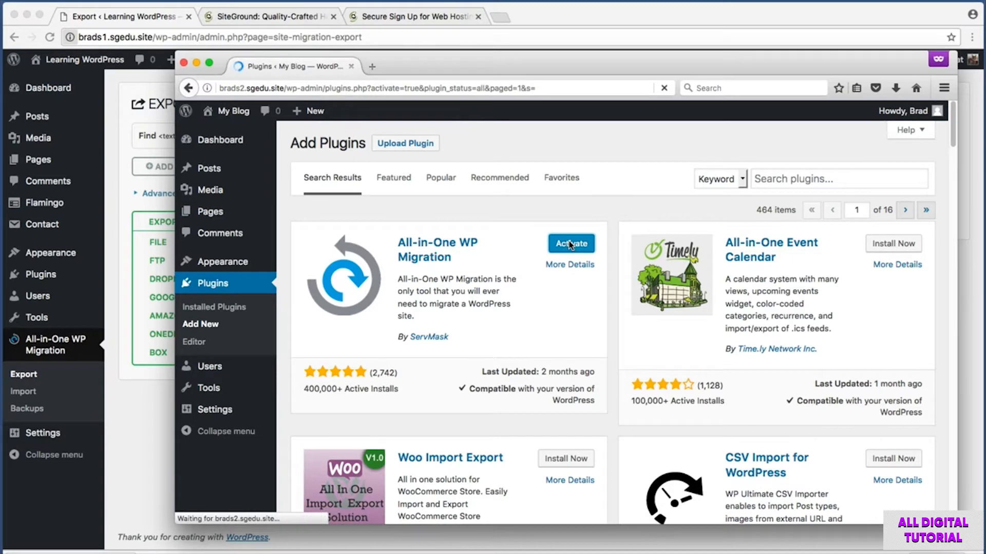
# Step: Open the All-in-One WP Migration import page on My Blog and choose to import from a file
pyautogui.press('super+shift+4')
pyautogui.moveTo(280, 400); pyautogui.dragTo(177, 428)
pyautogui.moveTo(185, 427)
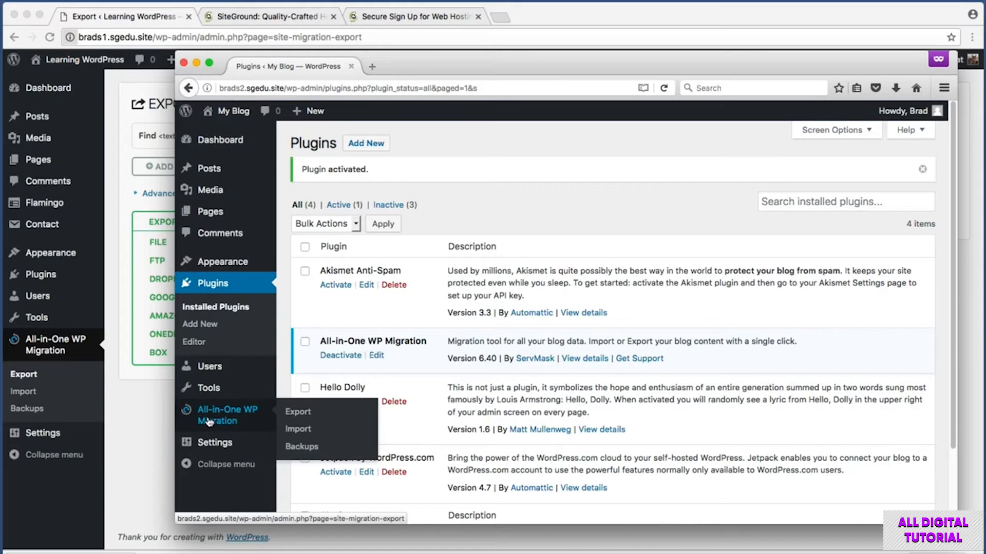
pyautogui.click(307, 433)
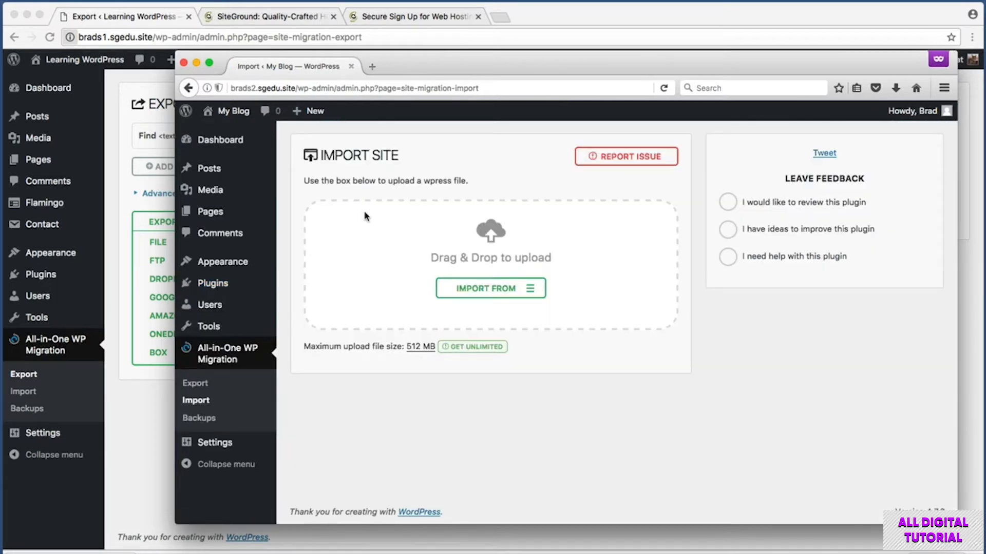
pyautogui.press('super+shift+4')
pyautogui.moveTo(425, 266); pyautogui.dragTo(555, 306)
pyautogui.click(527, 292)
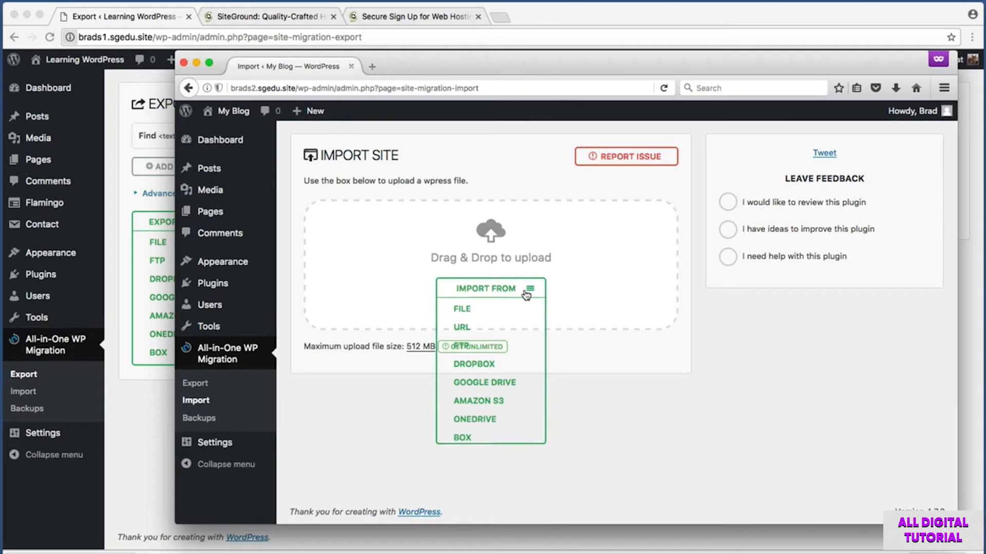
pyautogui.press('super+shift+4')
pyautogui.press('Escape')
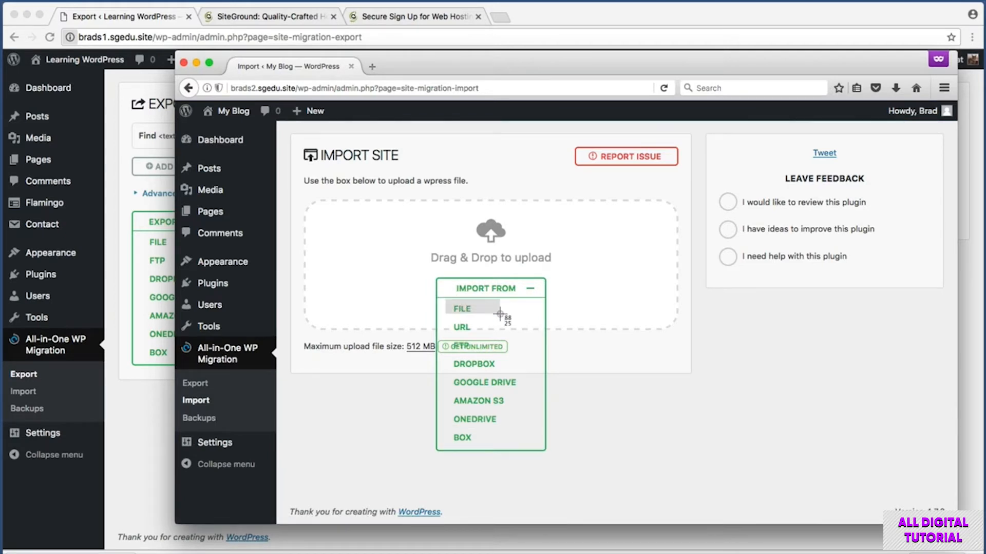
pyautogui.click(481, 313)
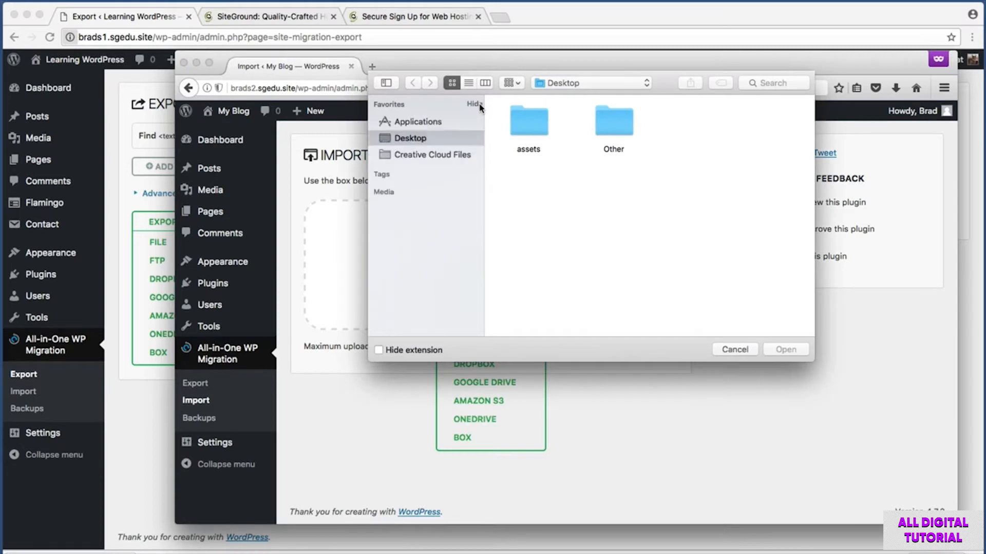
# Step: Import the brads1.sgedu.site .wpress file from the Downloads folder and agree to overwrite My Blog's existing data
pyautogui.click(404, 119)
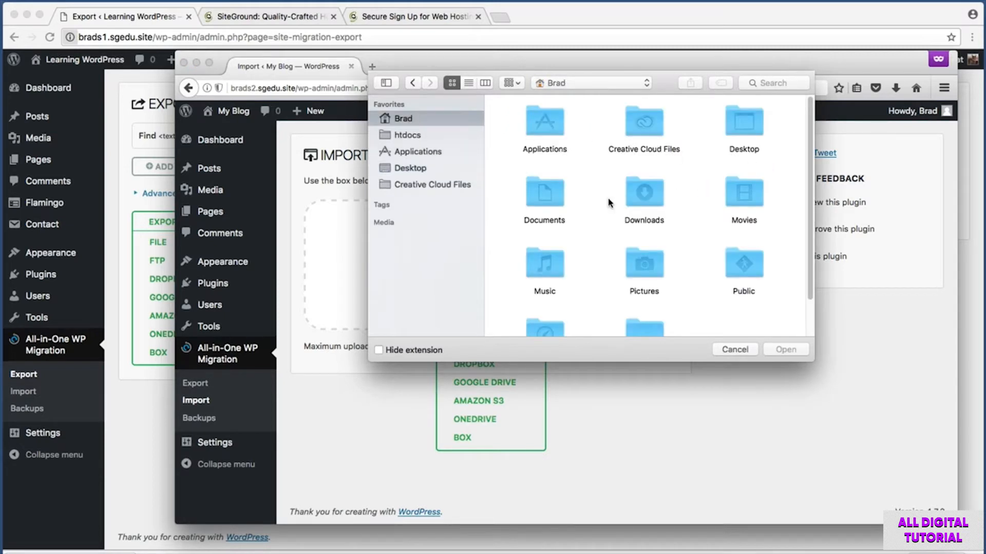
pyautogui.doubleClick(643, 190)
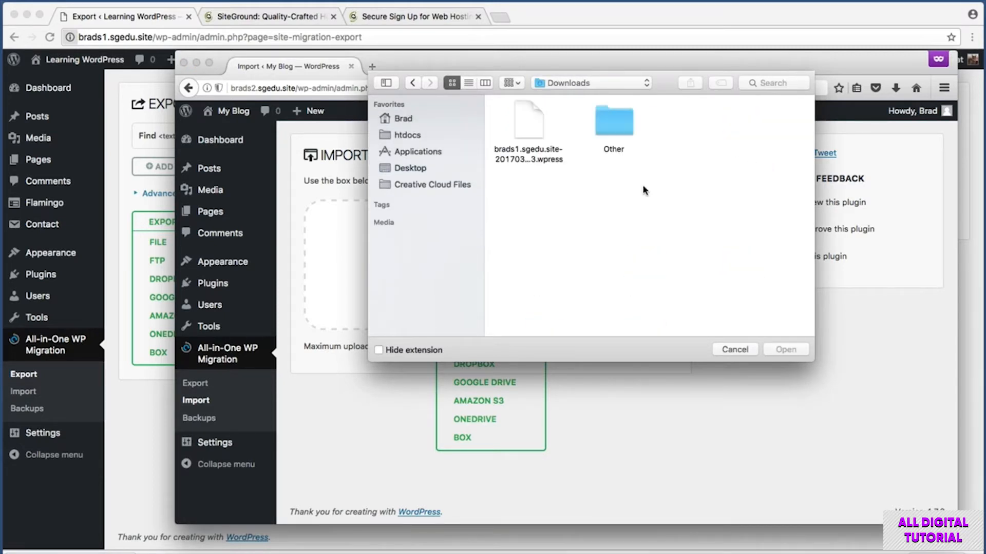
pyautogui.click(518, 123)
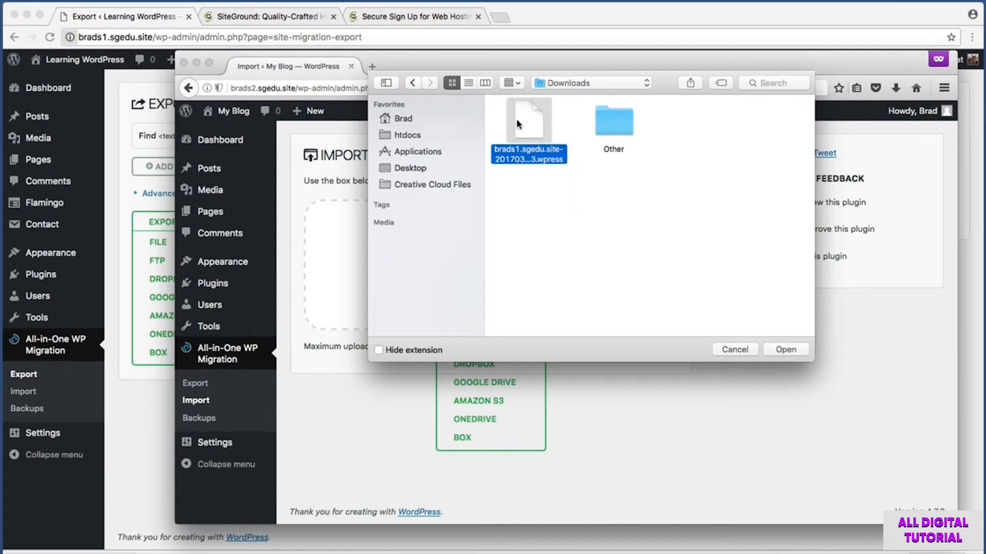
pyautogui.click(781, 349)
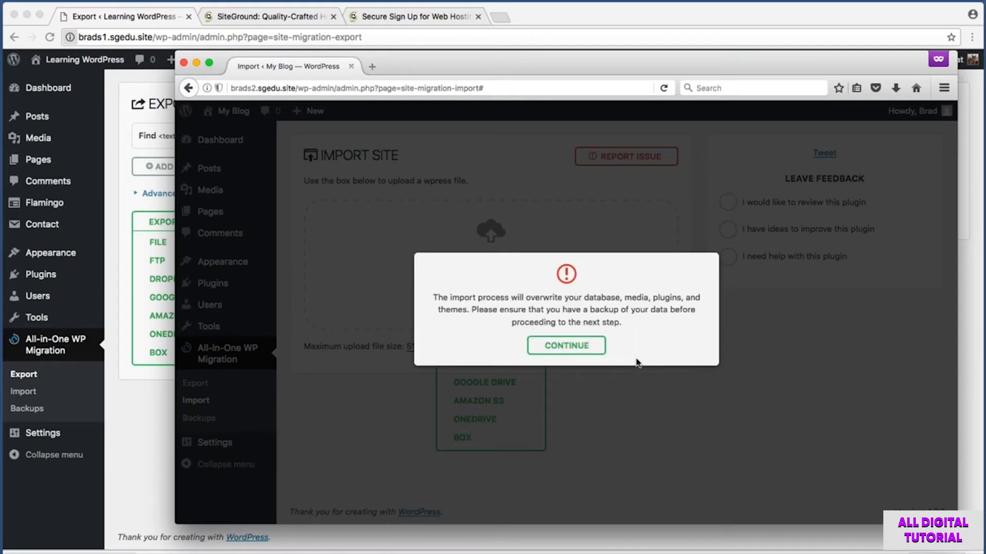
pyautogui.click(587, 350)
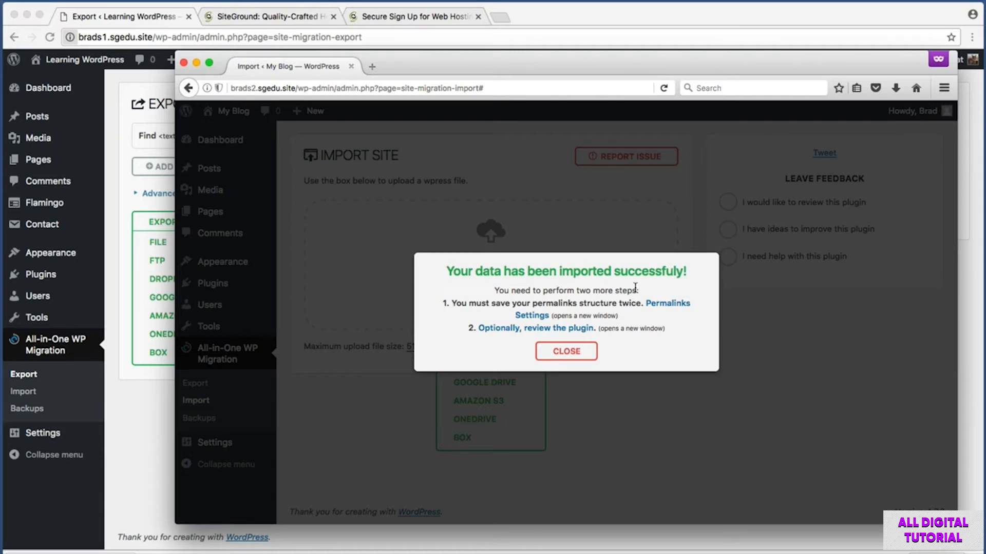
# Step: Close the import success message and open the Permalink Settings of the site on brads2.sgedu.site
pyautogui.press('super+shift+4')
pyautogui.moveTo(437, 294); pyautogui.dragTo(698, 315)
pyautogui.click(579, 359)
pyautogui.press('super+shift+4')
pyautogui.moveTo(303, 418); pyautogui.dragTo(163, 455)
pyautogui.moveTo(250, 442)
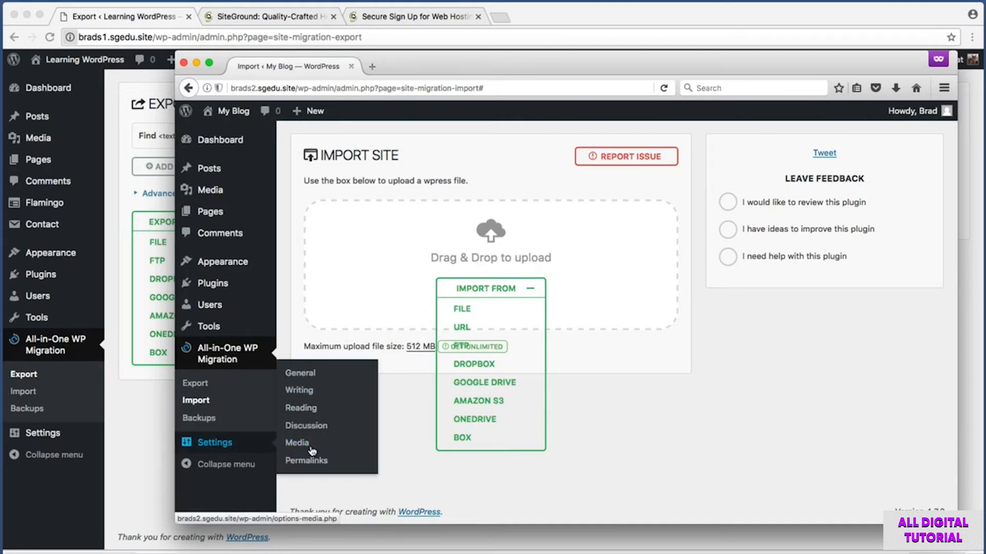
pyautogui.click(337, 465)
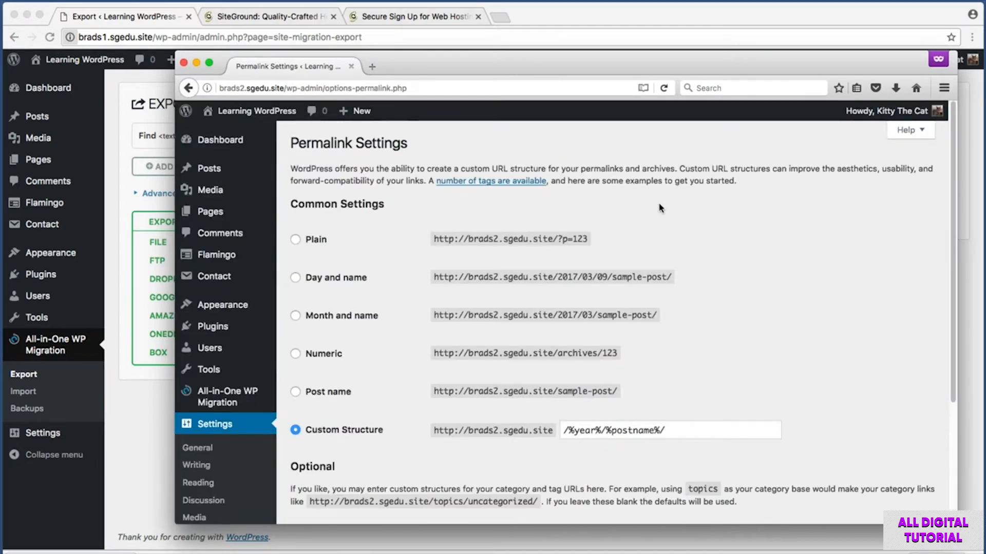
# Step: Set the permalink structure to Month and name and save the changes
pyautogui.press('super+shift+4')
pyautogui.moveTo(285, 134); pyautogui.dragTo(450, 151)
pyautogui.click(295, 316)
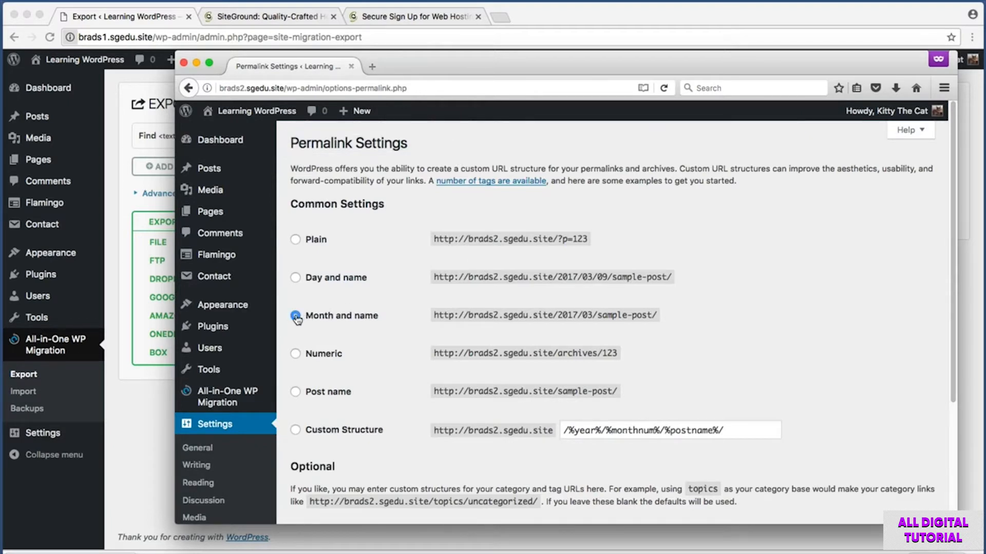
pyautogui.scroll(-5, 297, 318)
pyautogui.press('super+shift+4')
pyautogui.moveTo(281, 439); pyautogui.dragTo(446, 513)
pyautogui.click(354, 462)
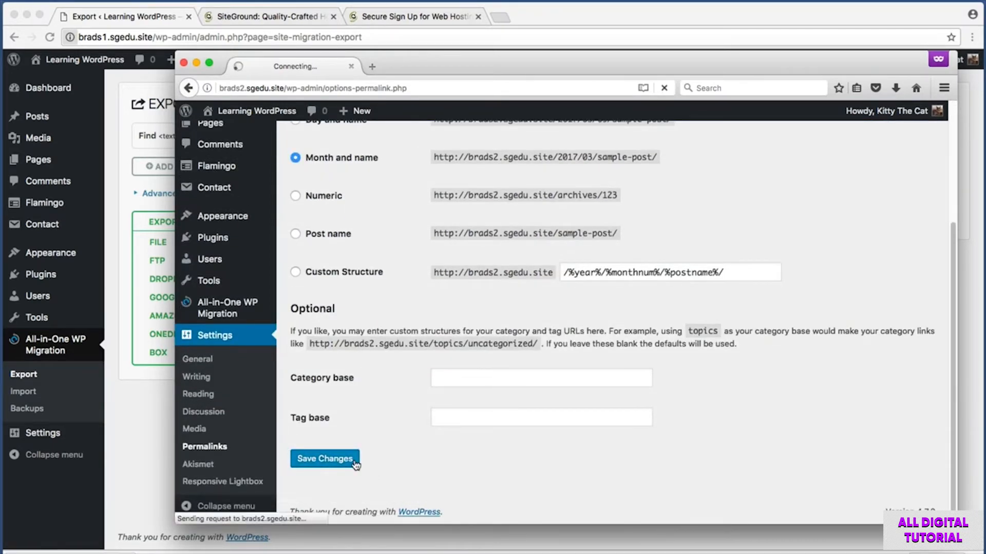
# Step: Set a custom permalink structure of /%year%/%postname%/ and save the changes a second time
pyautogui.click(296, 459)
pyautogui.click(705, 458)
pyautogui.press('super+a')
pyautogui.write('/%year%/%postname%/')
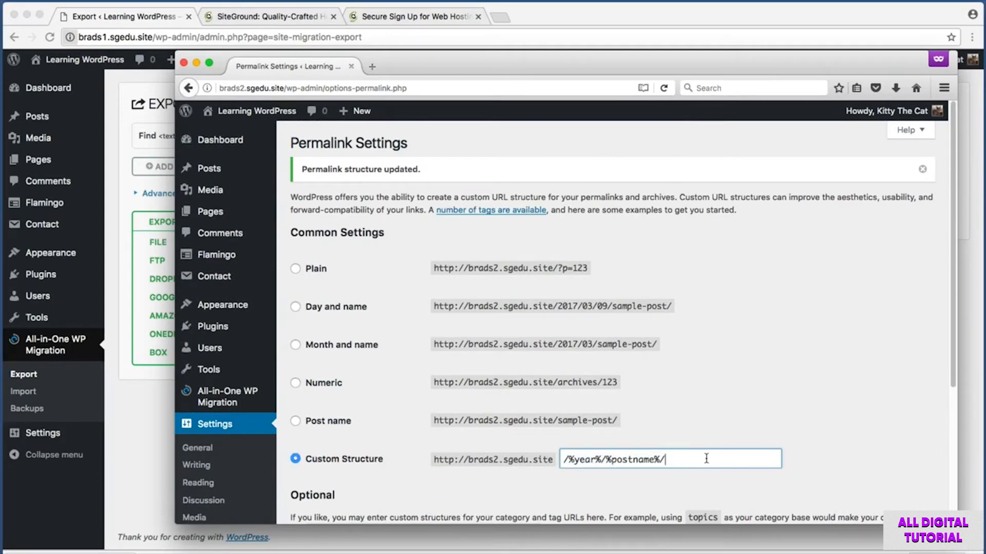
pyautogui.scroll(-5, 706, 458)
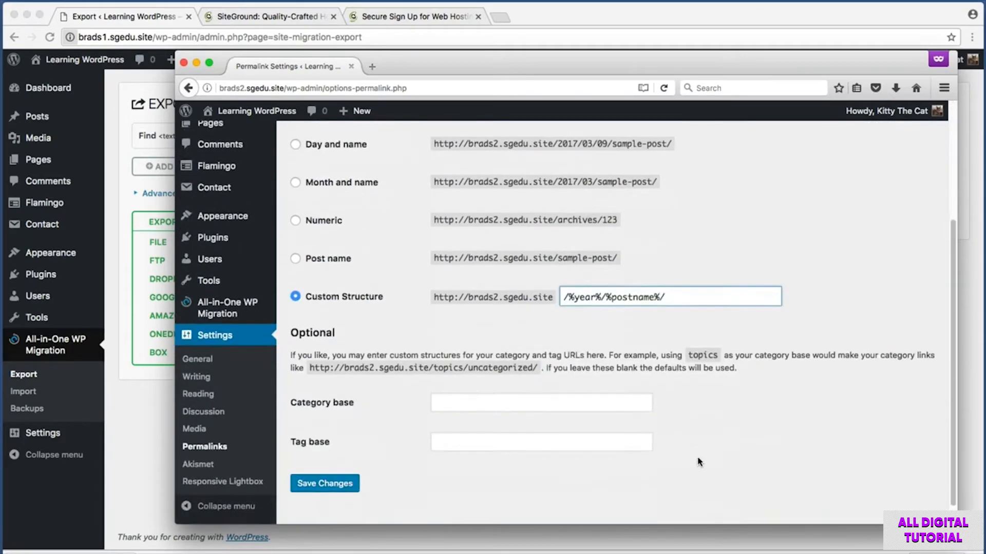
pyautogui.click(339, 461)
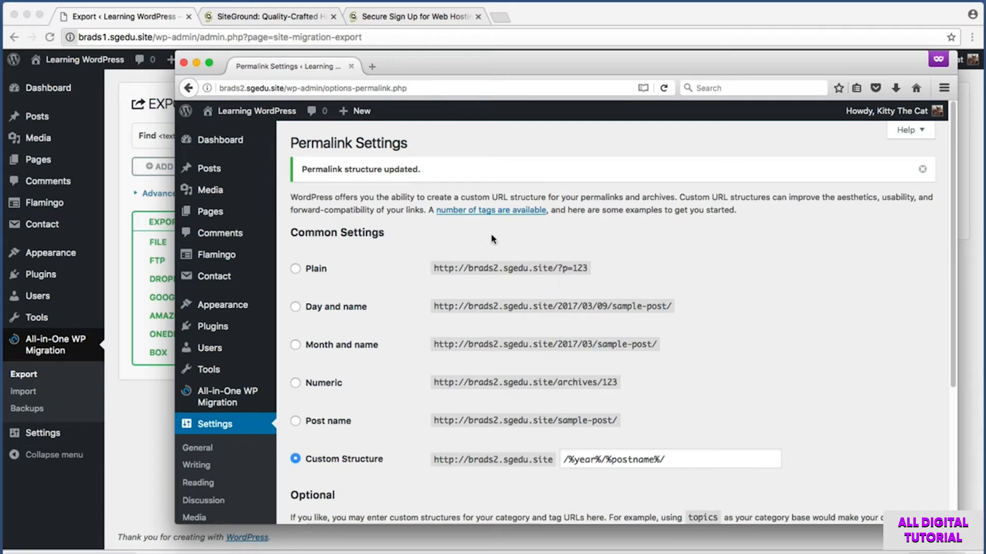
# Step: Visit the homepage of the migrated site and check its content and web address
pyautogui.moveTo(268, 112)
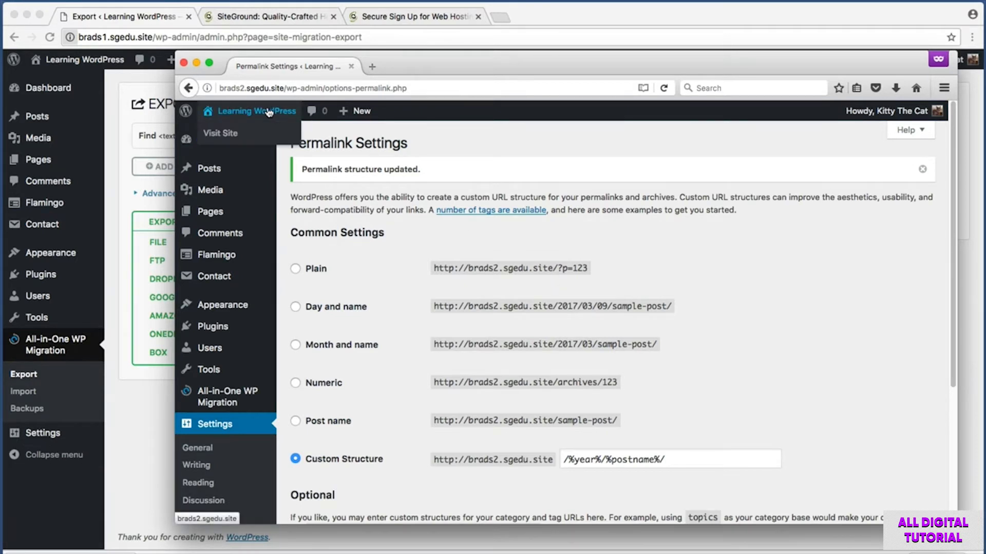
pyautogui.click(268, 112)
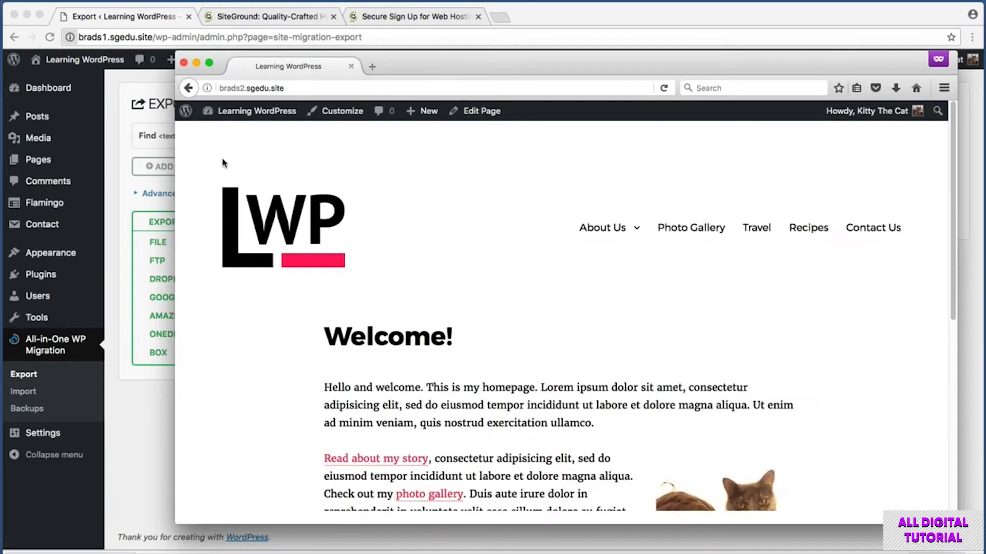
pyautogui.scroll(-5, 230, 227)
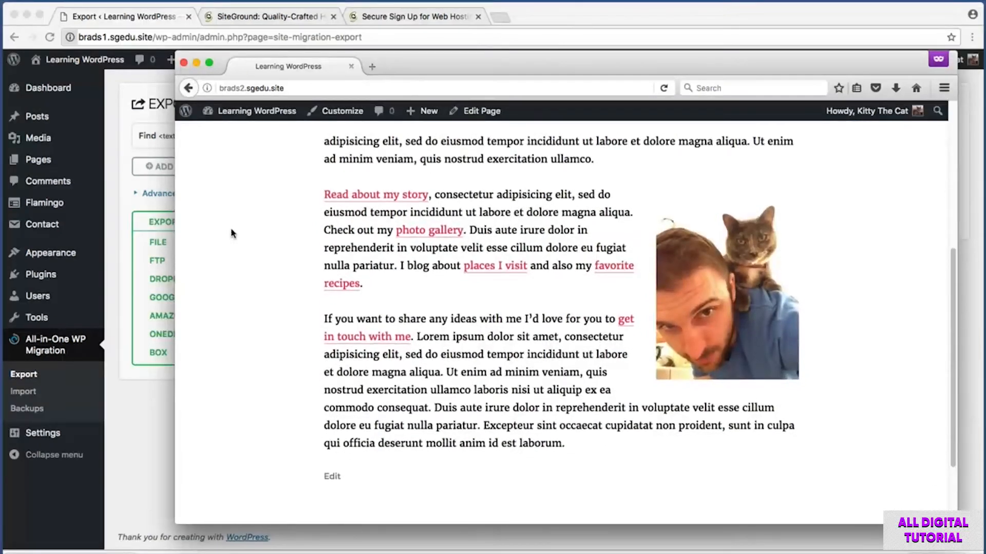
pyautogui.scroll(7, 231, 234)
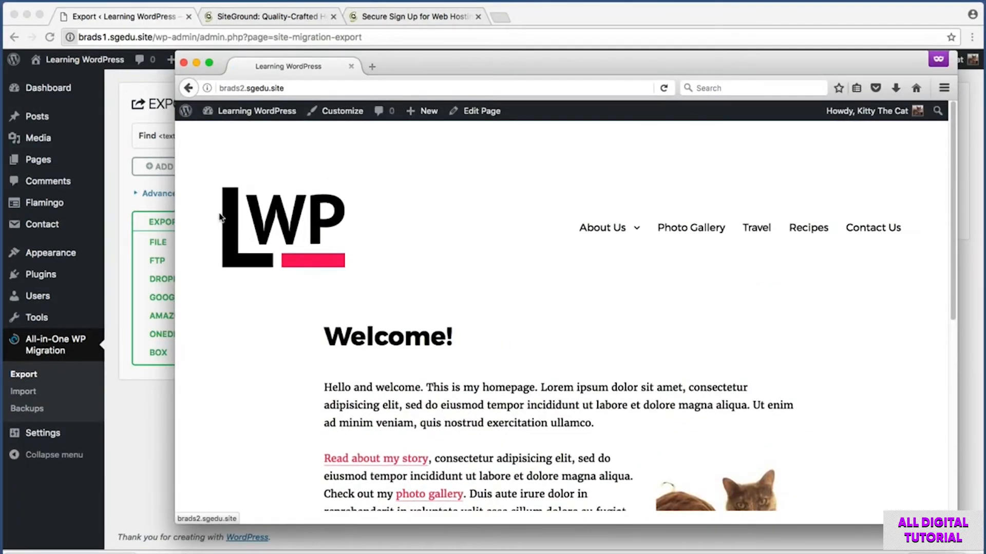
pyautogui.click(228, 90)
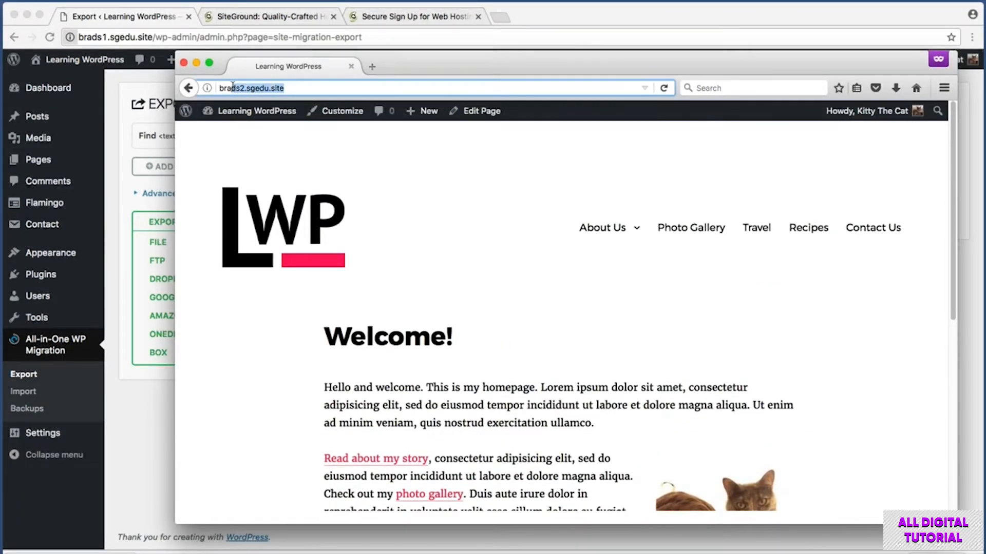
pyautogui.click(226, 92)
pyautogui.moveTo(128, 107); pyautogui.dragTo(174, 101)
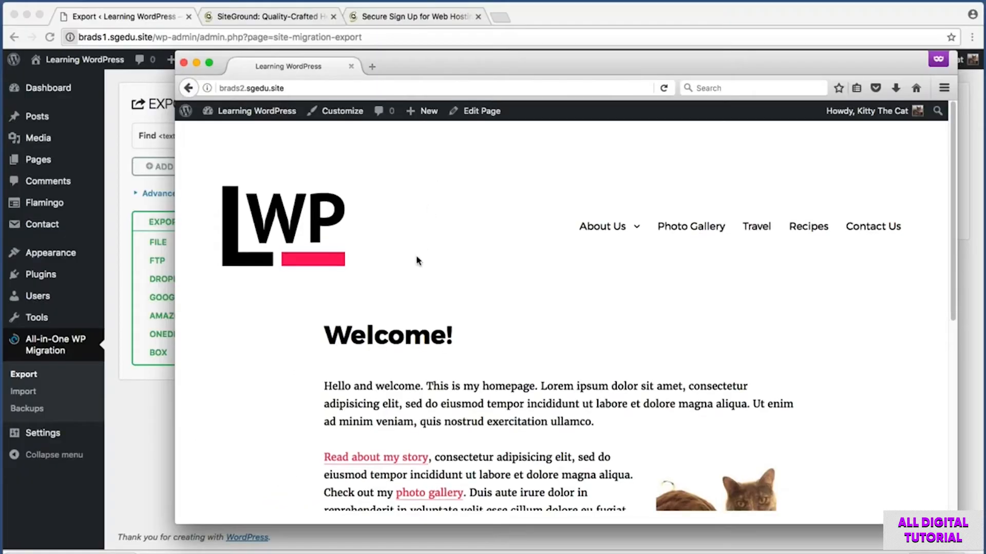
# Step: Open the Photo Gallery page from the homepage text and enlarge the photo of the cat wearing glasses
pyautogui.scroll(-3, 410, 288)
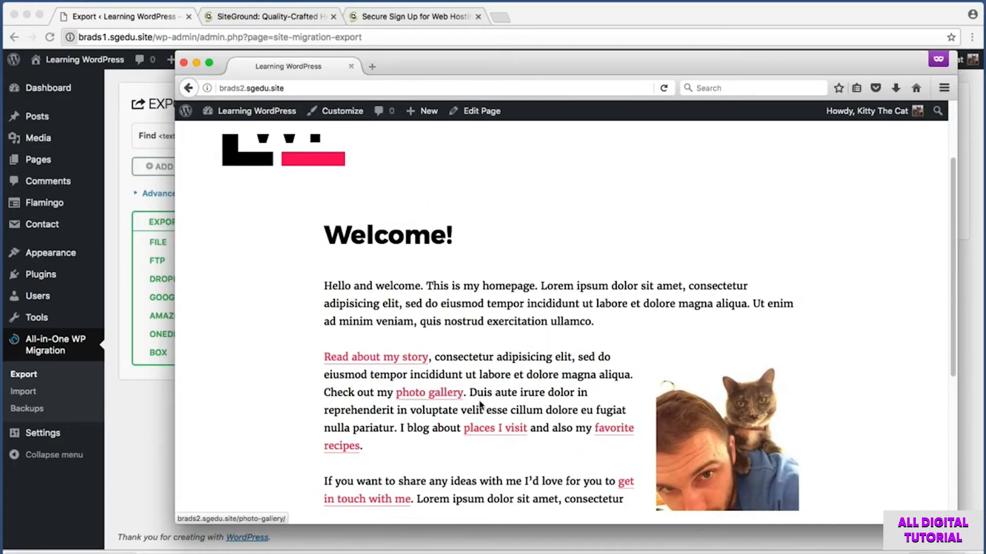
pyautogui.click(441, 393)
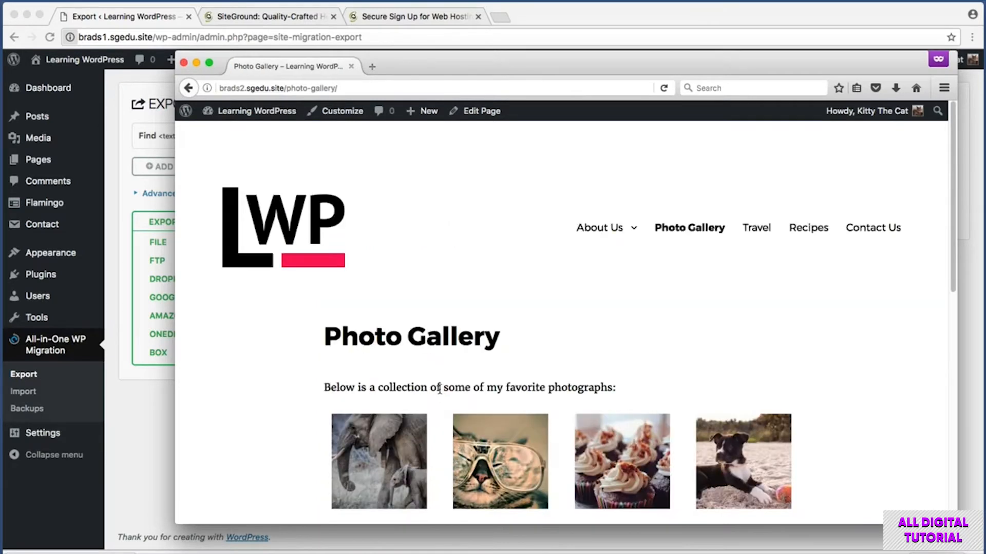
pyautogui.click(231, 86)
pyautogui.click(232, 87)
pyautogui.moveTo(232, 86); pyautogui.dragTo(257, 86)
pyautogui.click(259, 86)
pyautogui.scroll(-2, 517, 290)
pyautogui.click(517, 411)
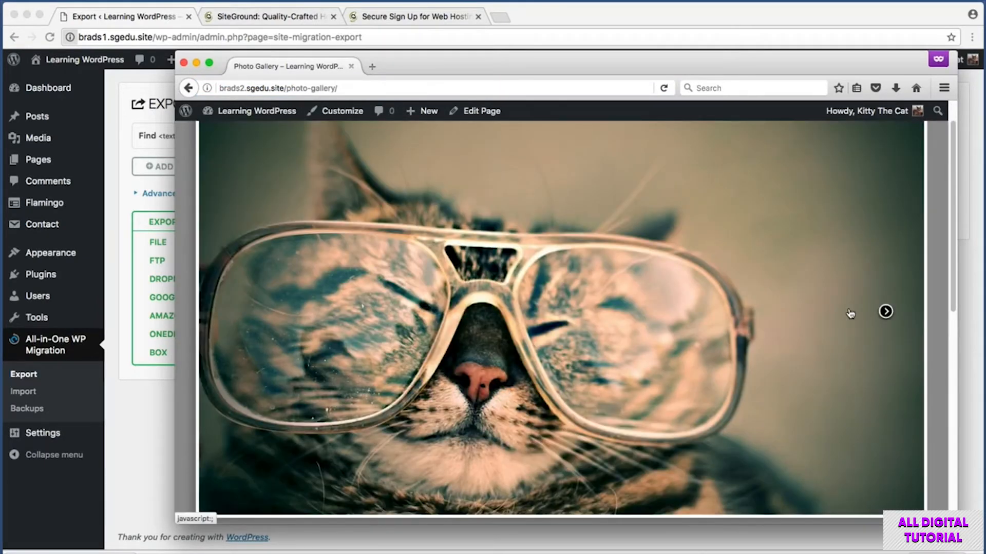
# Step: Close the enlarged cat photo and look through the whole Photo Gallery page, including Scenic Photos
pyautogui.click(938, 306)
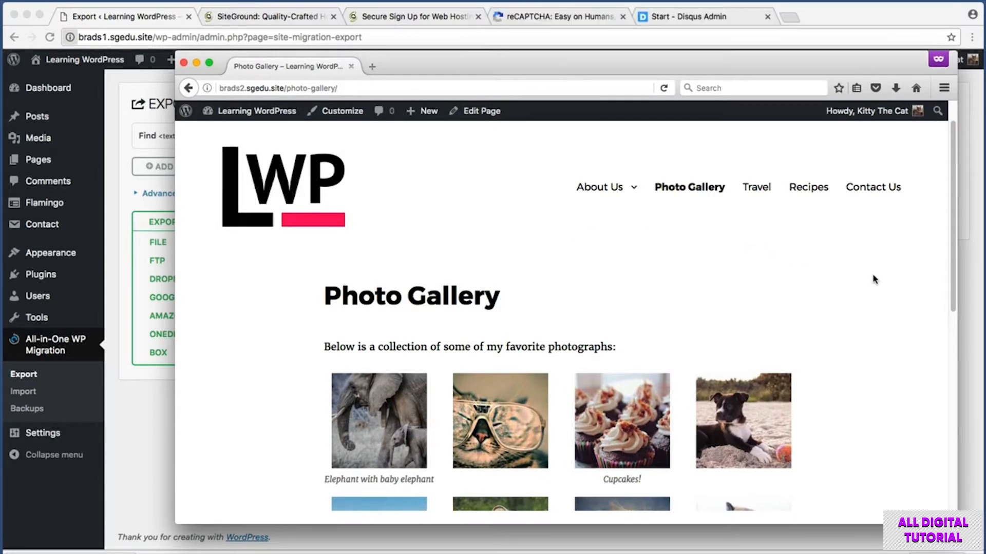
pyautogui.scroll(-3, 873, 279)
pyautogui.scroll(-10, 873, 279)
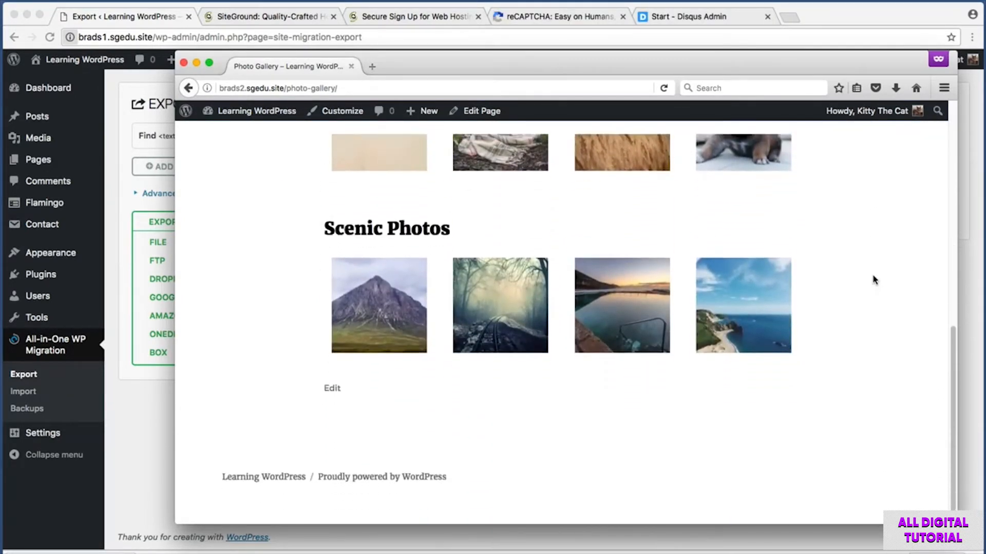
pyautogui.scroll(8, 873, 280)
pyautogui.scroll(4, 873, 279)
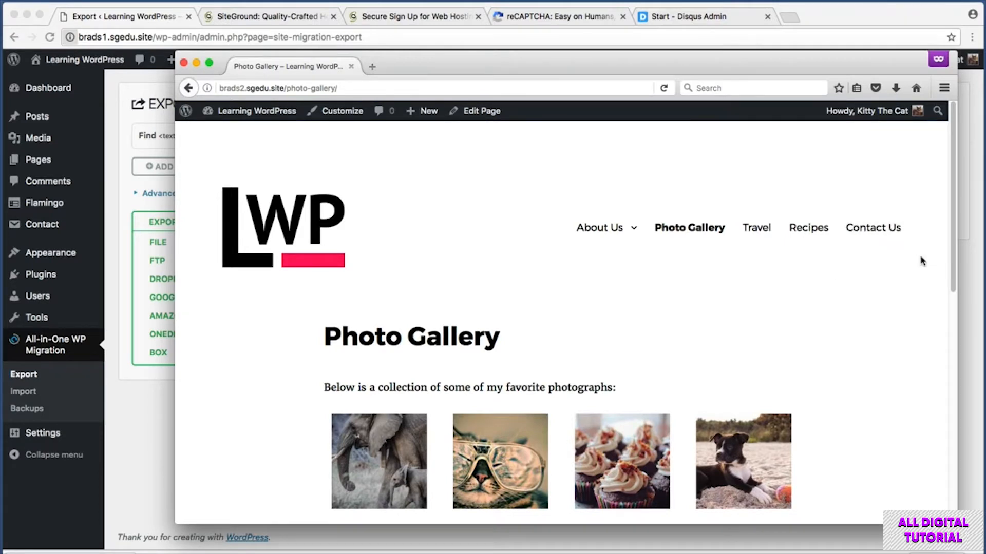
# Step: Open the Contact Us page and check its map, contact form and reCAPTCHA box
pyautogui.click(897, 236)
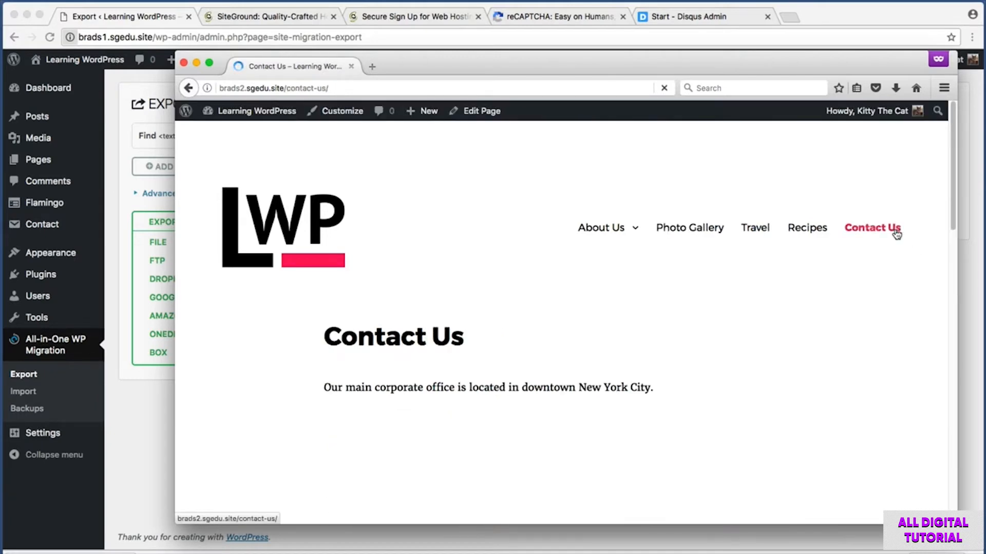
pyautogui.scroll(-10, 924, 226)
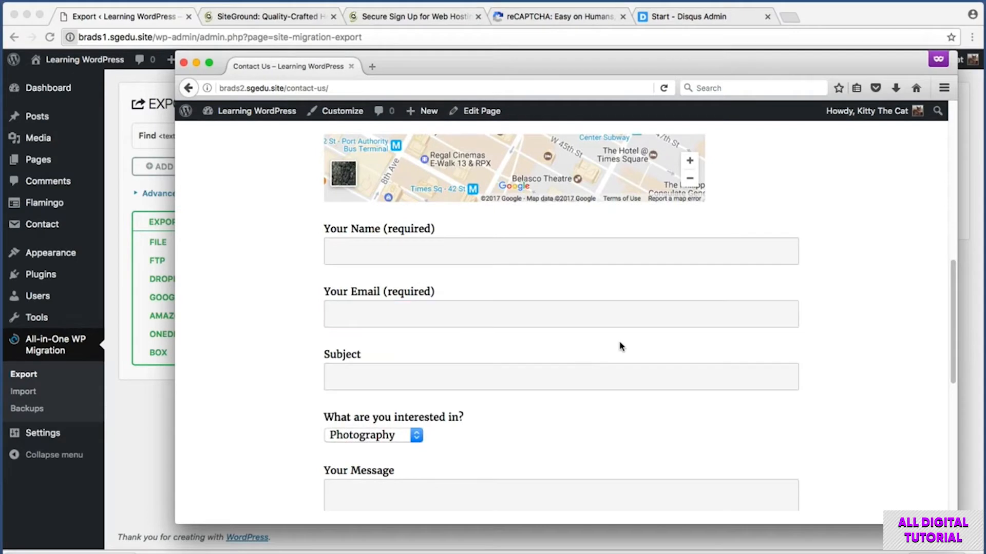
pyautogui.scroll(-3, 621, 347)
pyautogui.scroll(-6, 621, 347)
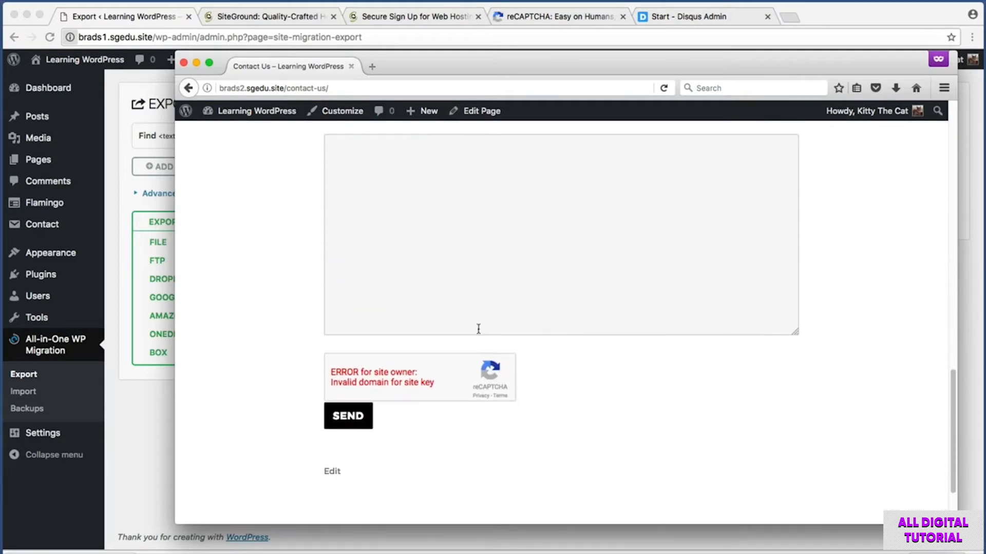
pyautogui.press('super+shift+4')
pyautogui.moveTo(294, 342); pyautogui.dragTo(545, 406)
# Step: Compare the brads2 subdomain in the page address with the message in the contact form's reCAPTCHA box
pyautogui.click(361, 87)
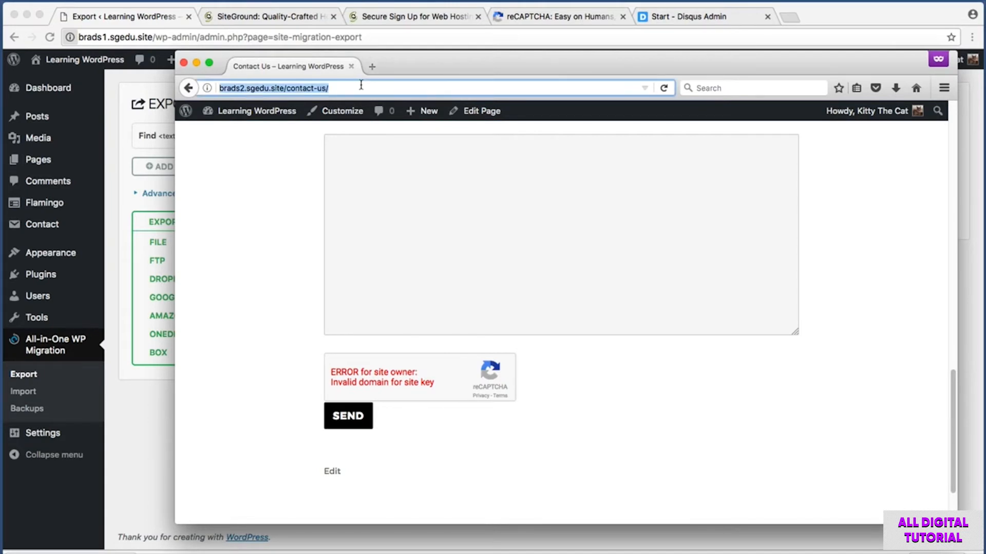
pyautogui.click(245, 87)
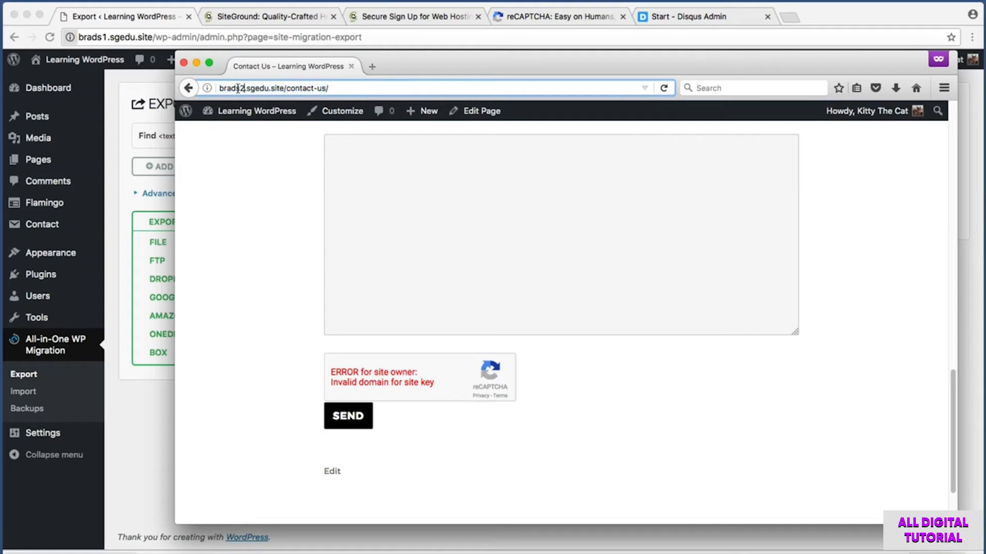
pyautogui.moveTo(219, 88); pyautogui.dragTo(243, 85)
pyautogui.doubleClick(236, 85)
pyautogui.press('super+shift+4')
pyautogui.moveTo(306, 335); pyautogui.dragTo(530, 403)
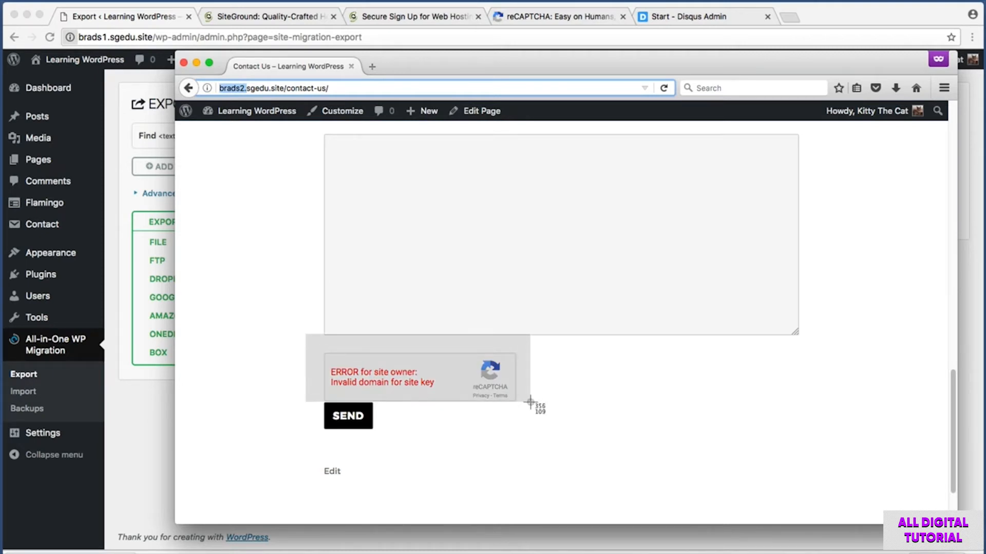
pyautogui.moveTo(531, 402); pyautogui.dragTo(529, 404)
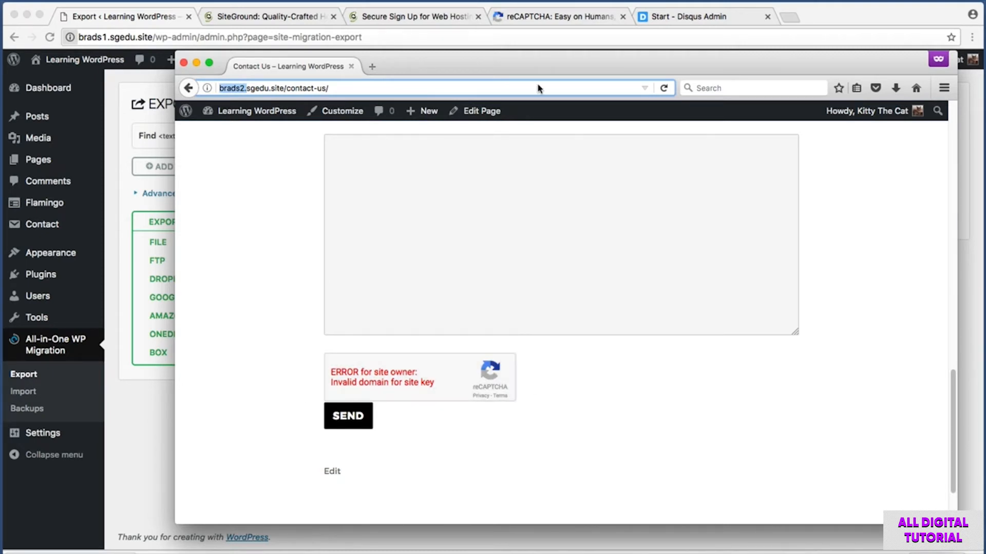
# Step: Switch to the Google reCAPTCHA website and open the page for managing the reCAPTCHA API keys
pyautogui.click(549, 19)
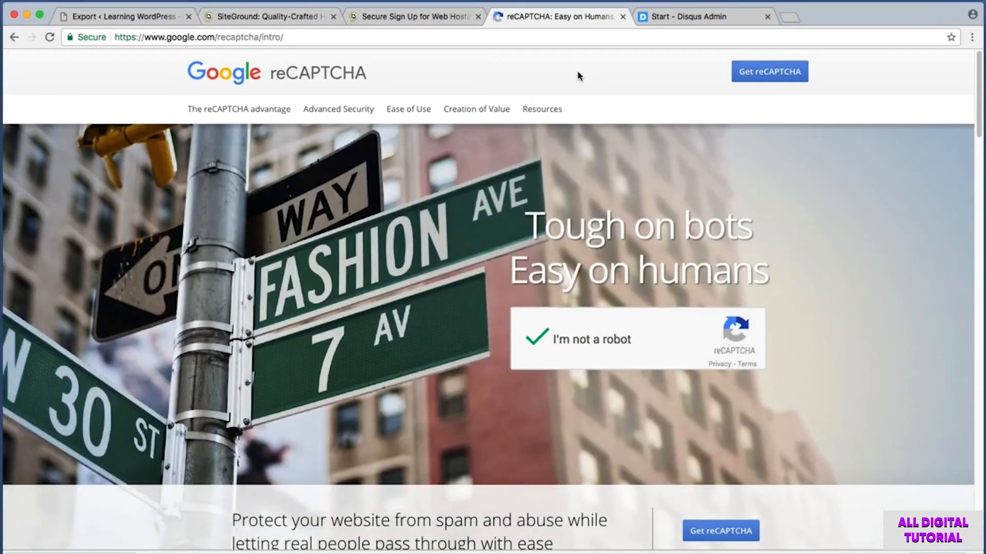
pyautogui.press('super+shift+4')
pyautogui.moveTo(704, 44); pyautogui.dragTo(861, 94)
pyautogui.click(772, 80)
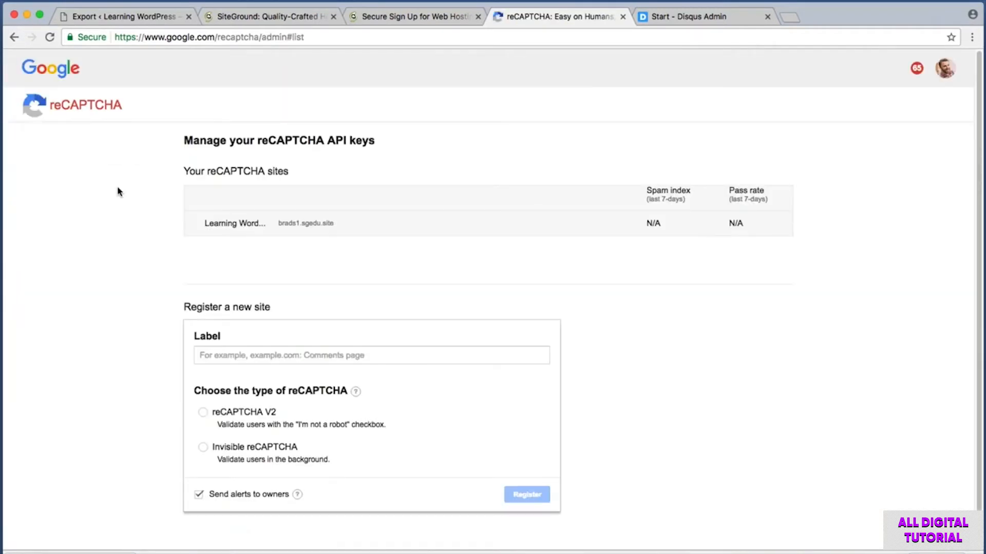
pyautogui.press('super+shift+4')
pyautogui.moveTo(174, 176); pyautogui.dragTo(831, 244)
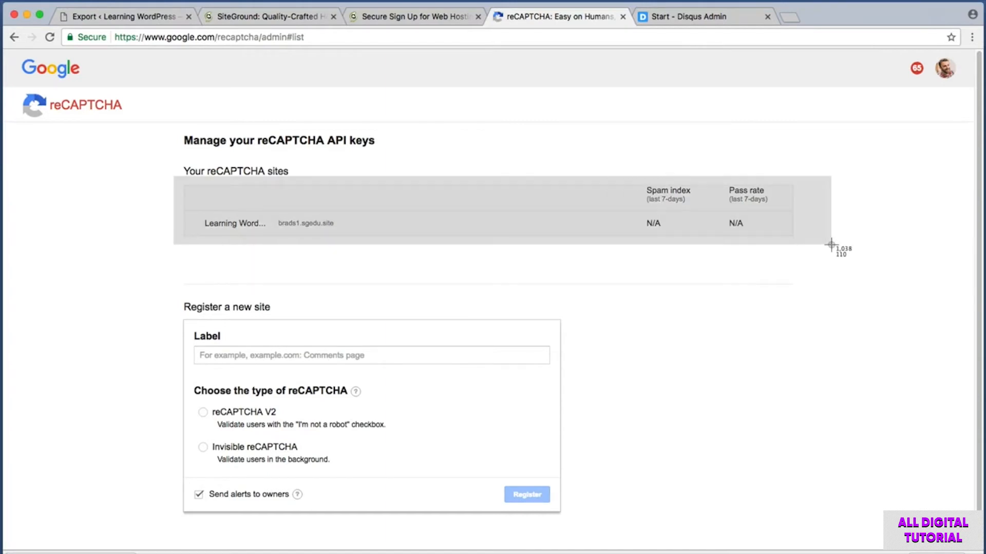
pyautogui.moveTo(830, 244); pyautogui.dragTo(831, 245)
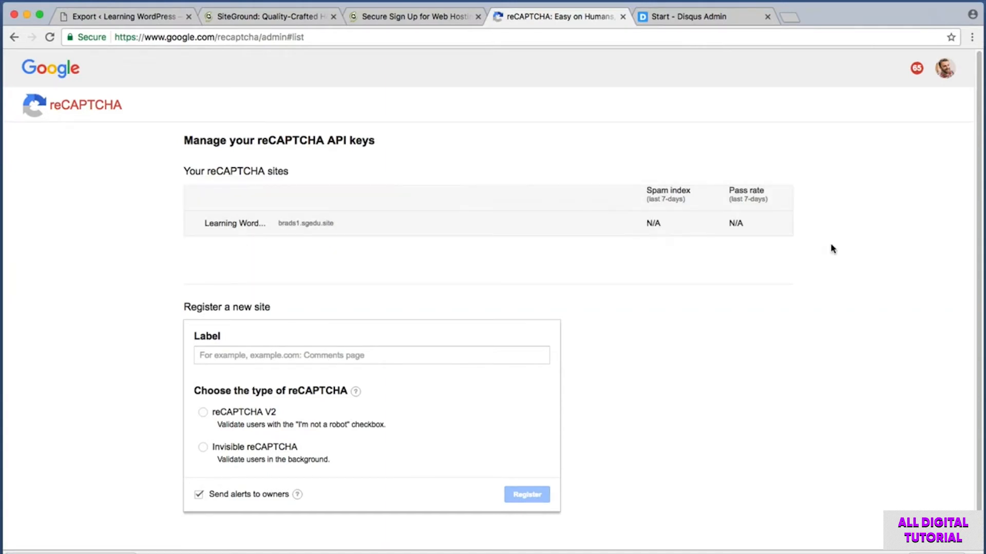
# Step: Open the reCAPTCHA site entry for brads1.sgedu.site and go to the Domains list in its Key Settings
pyautogui.click(312, 226)
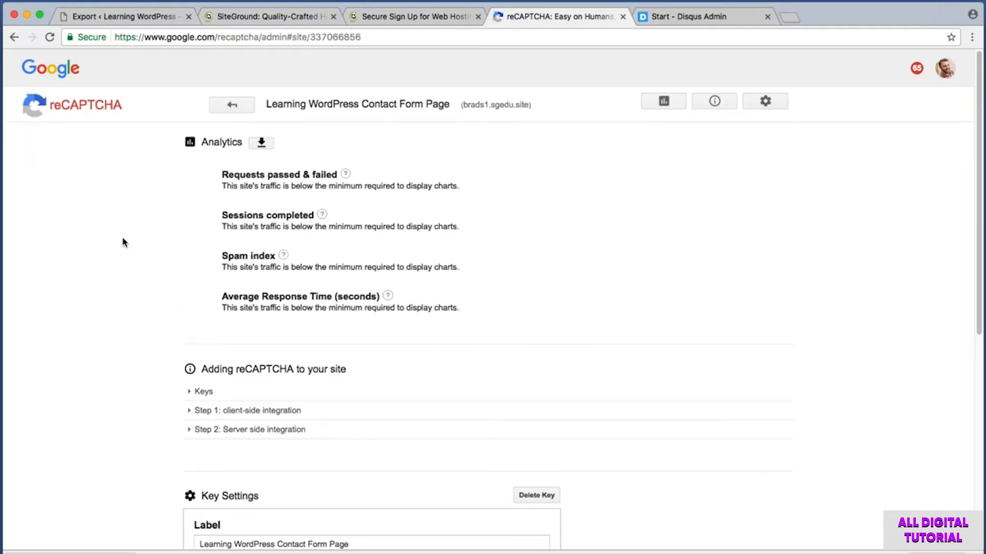
pyautogui.scroll(-6, 123, 242)
pyautogui.press('super+shift+4')
pyautogui.moveTo(182, 183); pyautogui.dragTo(590, 310)
pyautogui.press('super+shift+4')
pyautogui.moveTo(180, 271); pyautogui.dragTo(381, 329)
# Step: Add brads2.sgedu.site on a second line of the reCAPTCHA key's Domains list, below brads1.sgedu.site
pyautogui.click(342, 319)
pyautogui.press('Return')
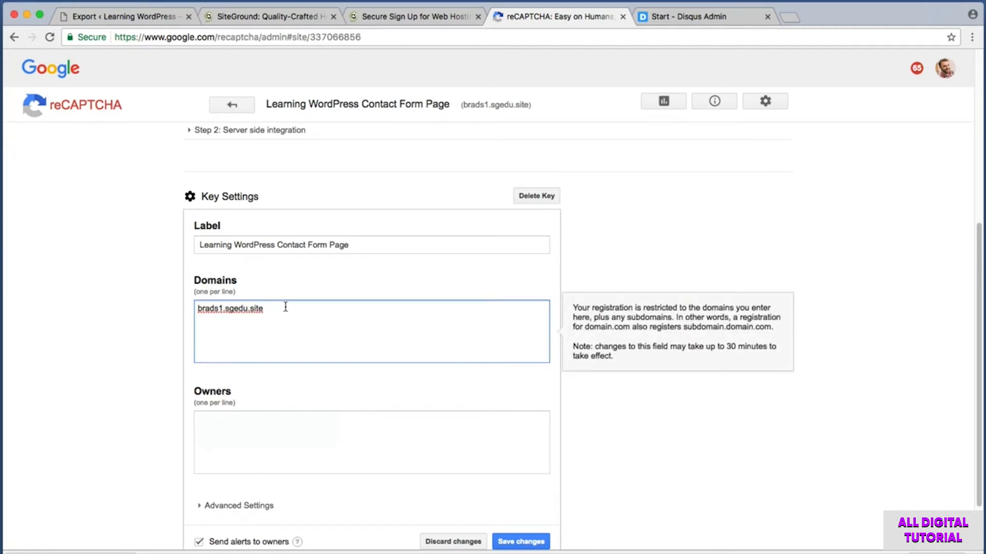
pyautogui.moveTo(288, 308); pyautogui.dragTo(188, 301)
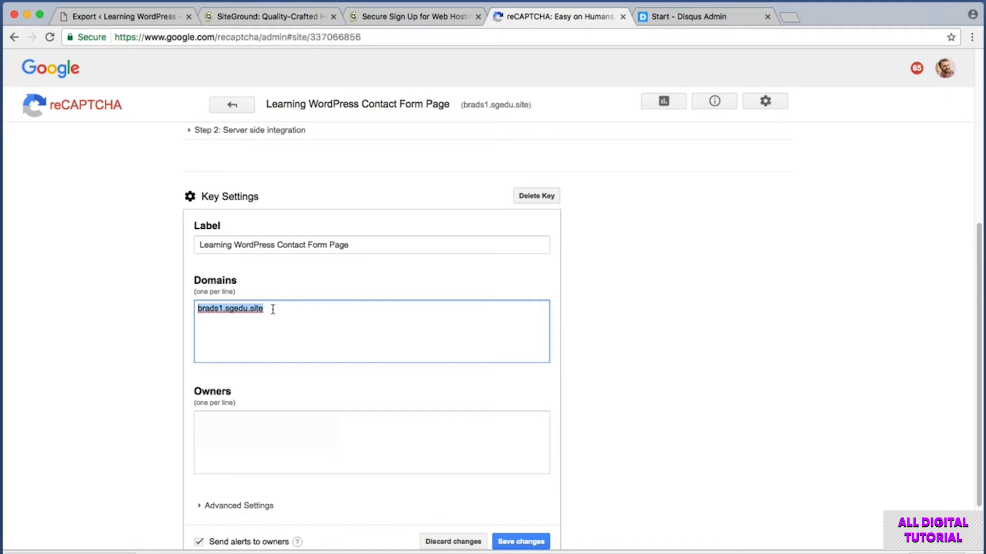
pyautogui.click(224, 312)
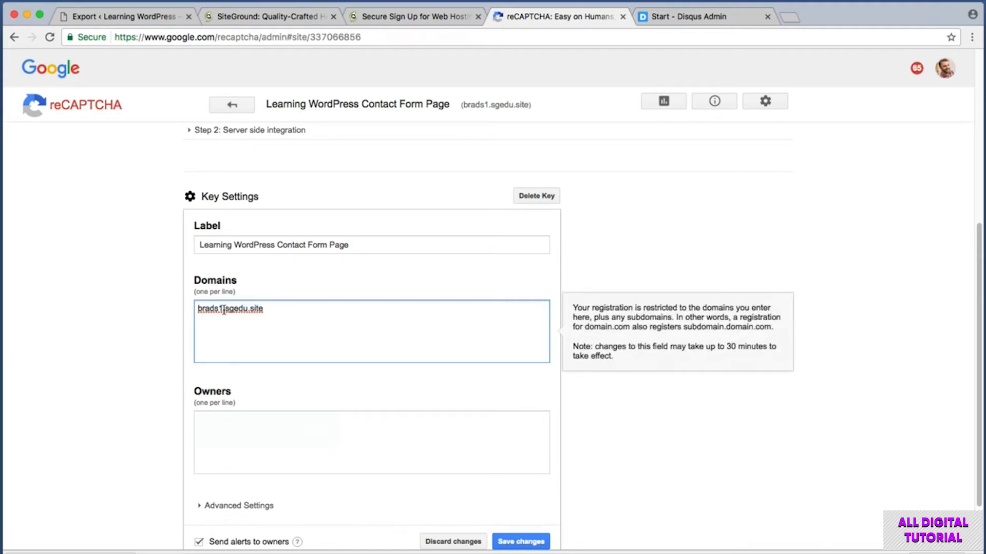
pyautogui.press('Delete')
pyautogui.write('2.sged')
pyautogui.write('u.site')
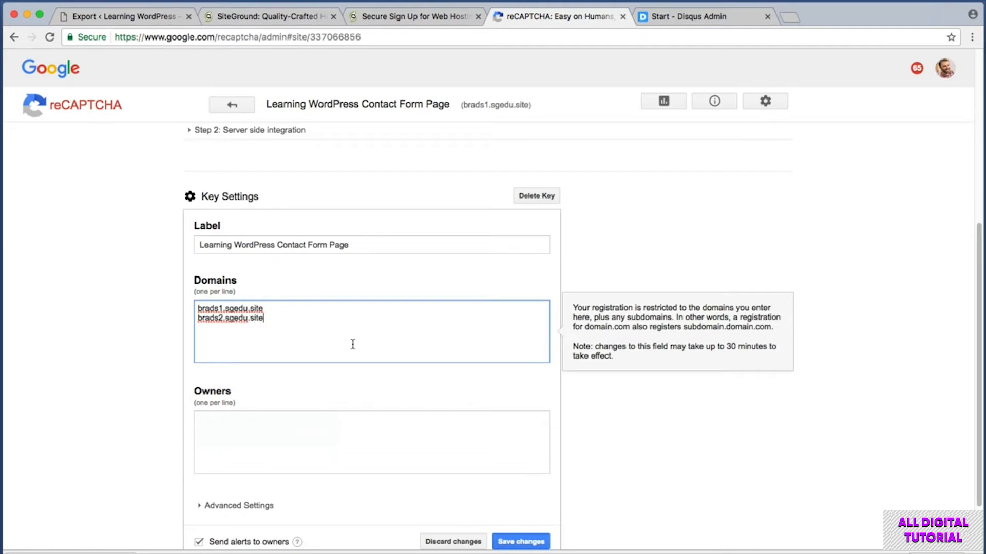
# Step: Save the changes to the reCAPTCHA key settings with brads2.sgedu.site in the Domains list
pyautogui.moveTo(264, 319); pyautogui.dragTo(174, 322)
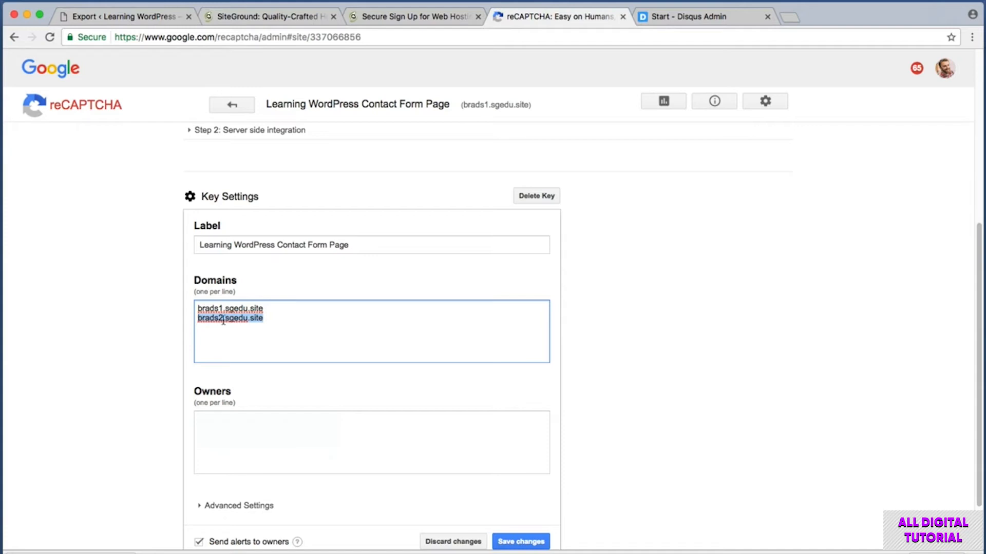
pyautogui.click(719, 373)
pyautogui.press('super+shift+4')
pyautogui.moveTo(490, 522); pyautogui.dragTo(611, 549)
pyautogui.click(539, 542)
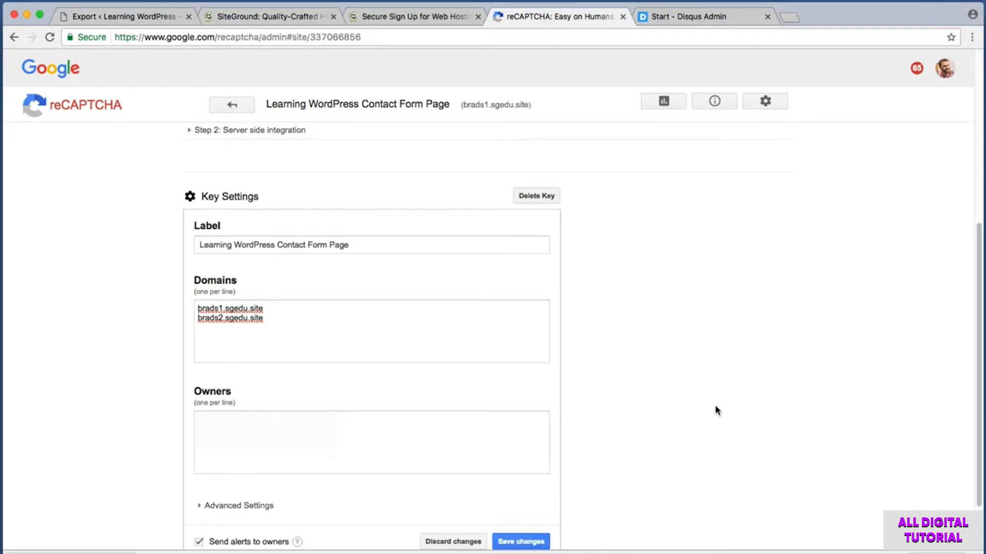
# Step: Switch to the Contact Us page on brads2.sgedu.site, reload it and check the reCAPTCHA box below the message field
pyautogui.press('super+Tab')
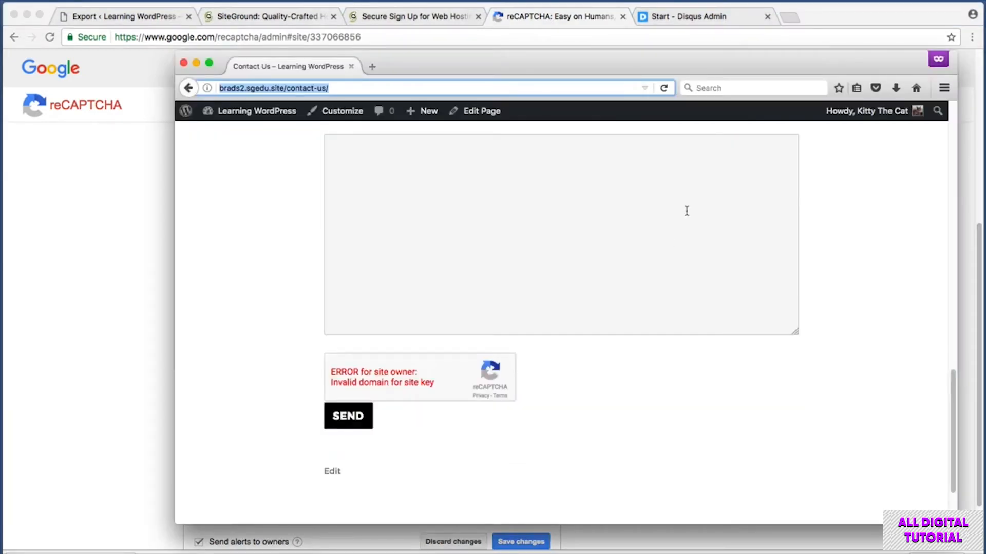
pyautogui.scroll(10, 904, 305)
pyautogui.press('super+r')
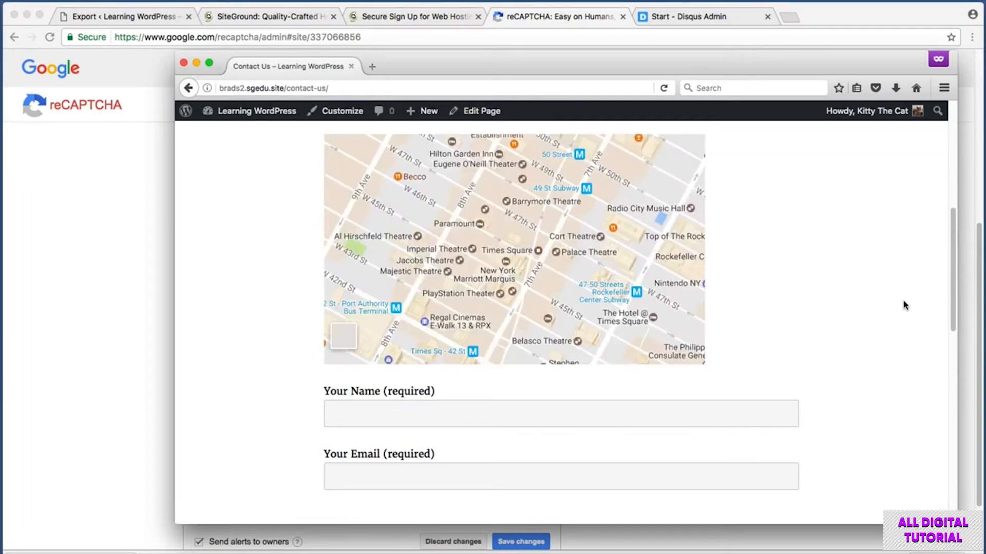
pyautogui.scroll(-5, 905, 306)
pyautogui.scroll(-6, 904, 305)
pyautogui.press('super+shift+4')
pyautogui.moveTo(314, 353); pyautogui.dragTo(545, 418)
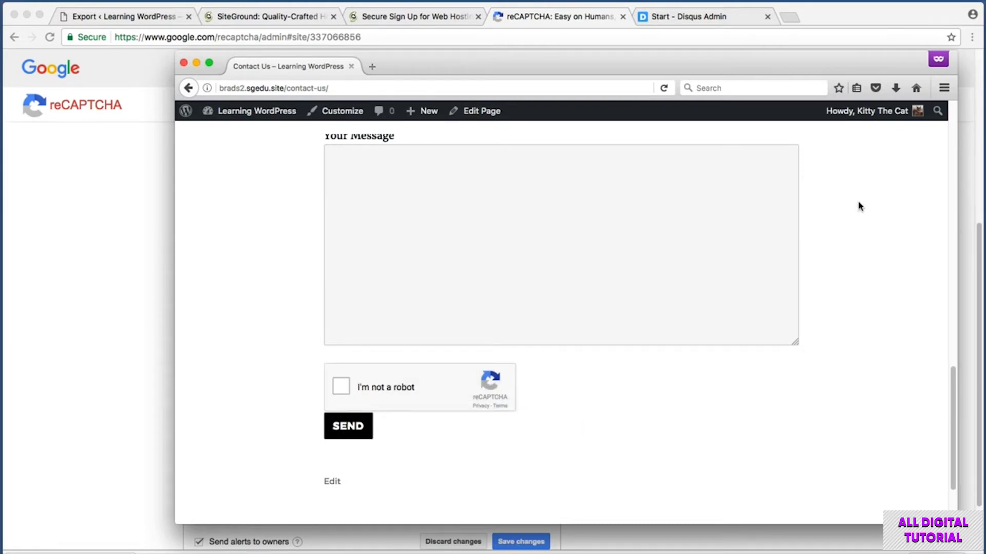
# Step: Switch to the Disqus admin page for Learning WordPress and open the site's general settings
pyautogui.click(688, 17)
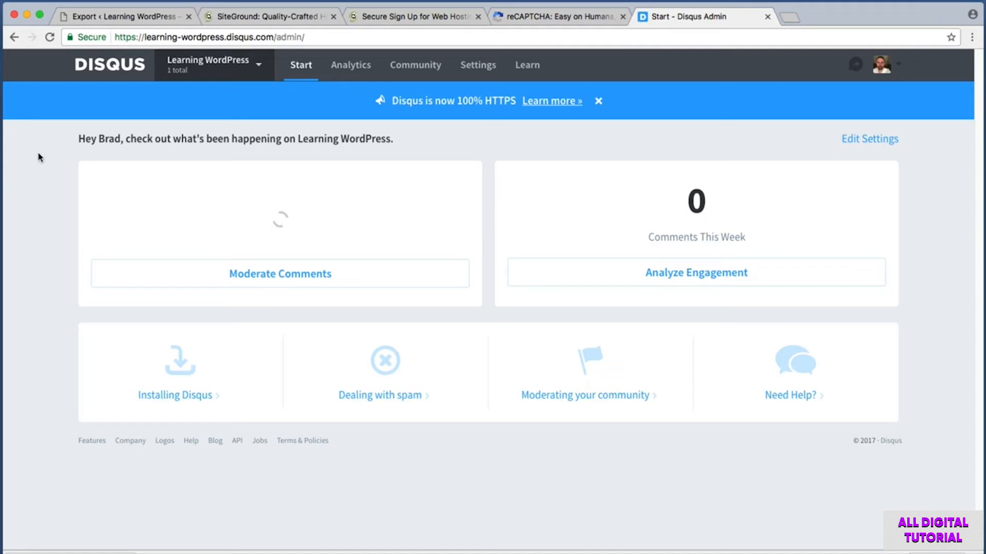
pyautogui.click(237, 37)
pyautogui.doubleClick(239, 37)
pyautogui.click(230, 37)
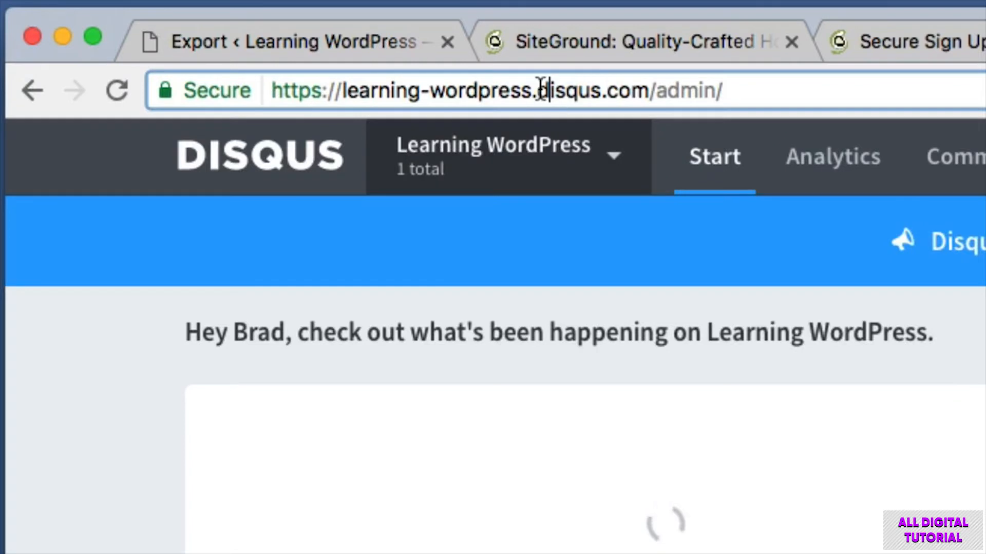
pyautogui.moveTo(539, 89); pyautogui.dragTo(643, 90)
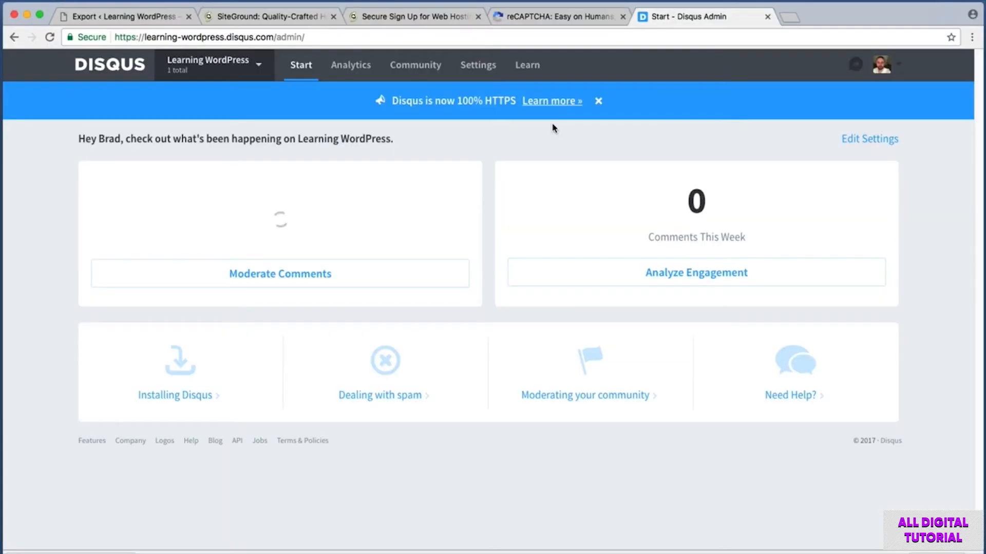
pyautogui.press('super+shift+4')
pyautogui.moveTo(824, 123); pyautogui.dragTo(892, 158)
pyautogui.click(887, 145)
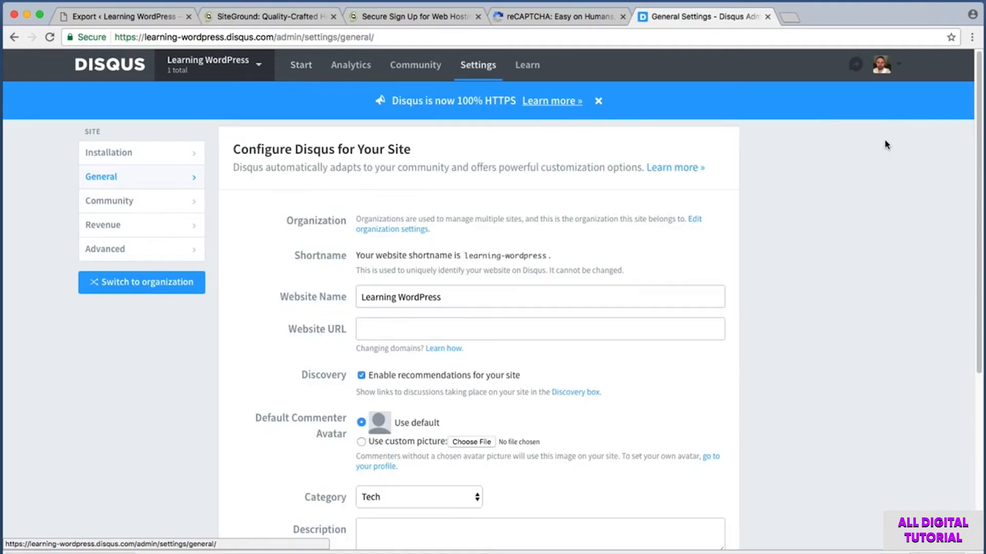
# Step: Open the Disqus thread migration tools through the domain-change help link below the Website URL setting
pyautogui.press('super+shift+4')
pyautogui.moveTo(282, 317); pyautogui.dragTo(623, 355)
pyautogui.press('super+shift+4')
pyautogui.moveTo(354, 344); pyautogui.dragTo(467, 353)
pyautogui.click(452, 353)
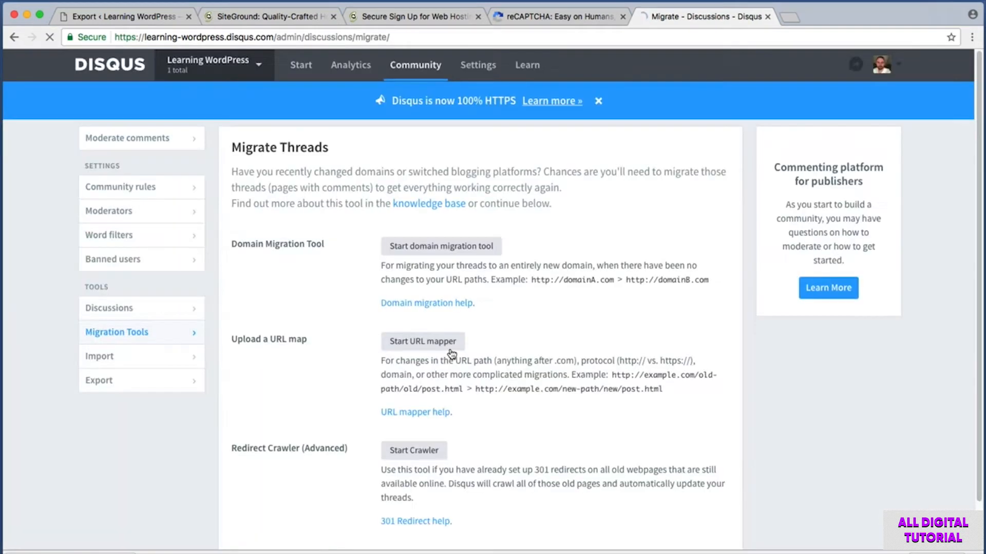
# Step: Start the Disqus Domain Migration Tool and proceed to the page for replacing the associated domain
pyautogui.press('super+shift+4')
pyautogui.moveTo(229, 219); pyautogui.dragTo(542, 288)
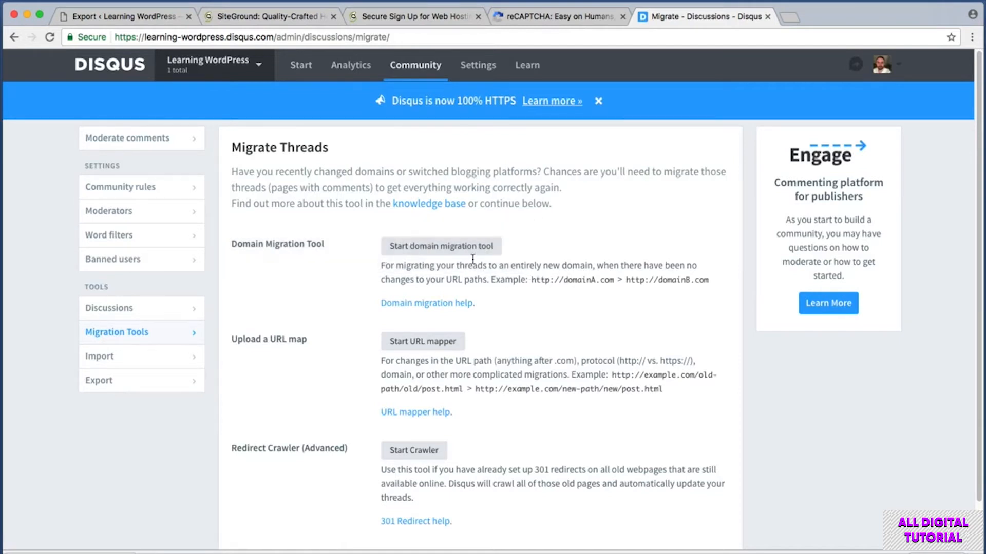
pyautogui.click(432, 247)
pyautogui.press('super+shift+4')
pyautogui.moveTo(227, 290); pyautogui.dragTo(310, 331)
pyautogui.click(257, 315)
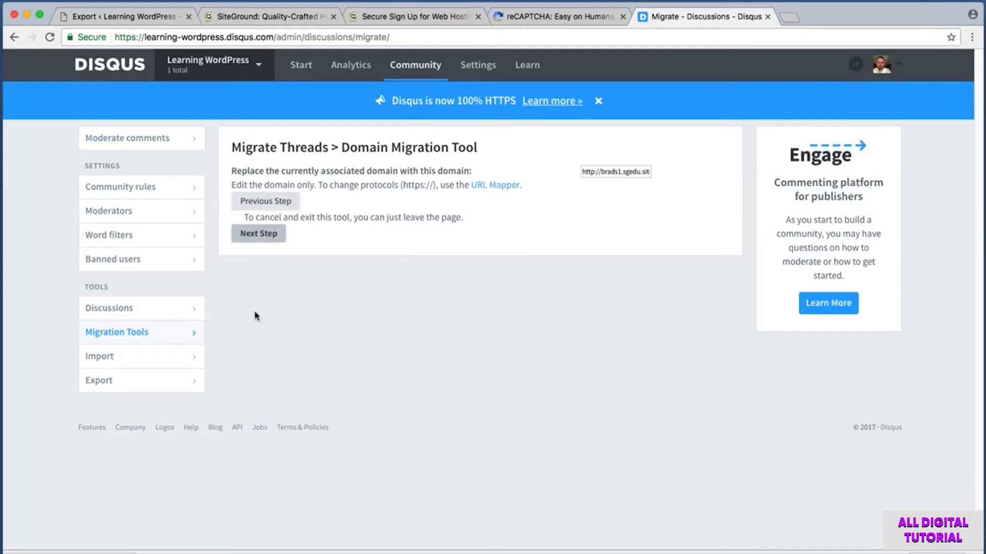
pyautogui.press('super+shift+4')
pyautogui.moveTo(566, 159); pyautogui.dragTo(659, 183)
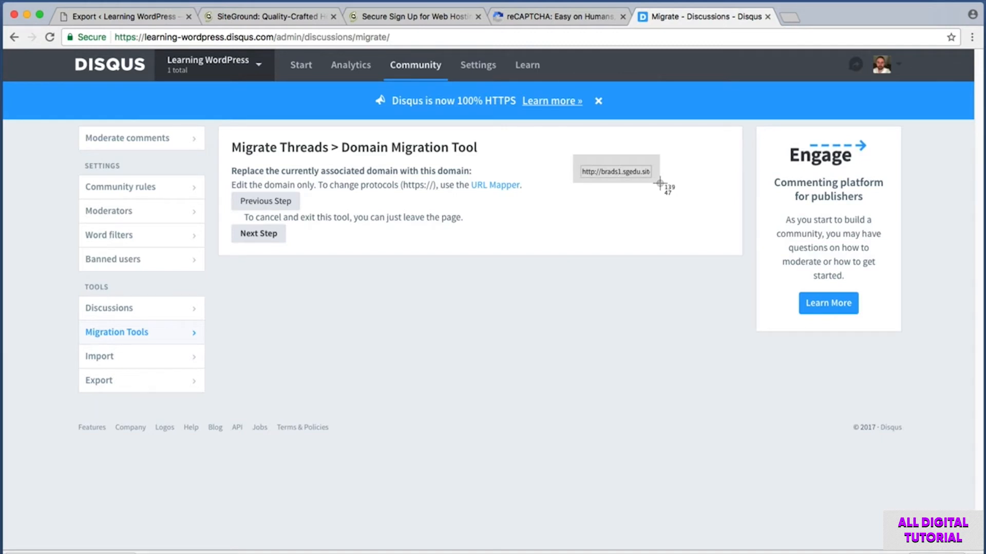
pyautogui.moveTo(660, 183); pyautogui.dragTo(660, 183)
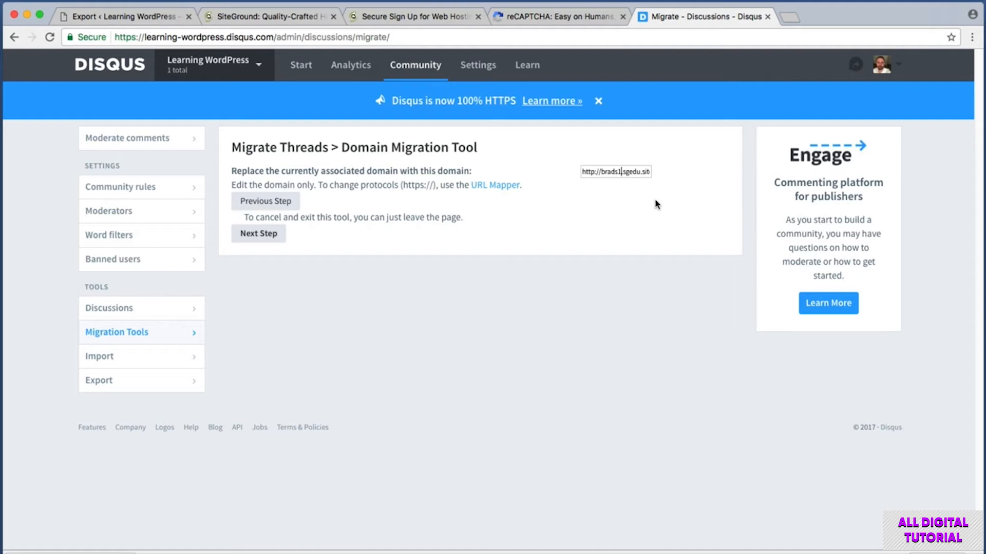
pyautogui.press('BackSpace')
pyautogui.write('2')
pyautogui.click(252, 234)
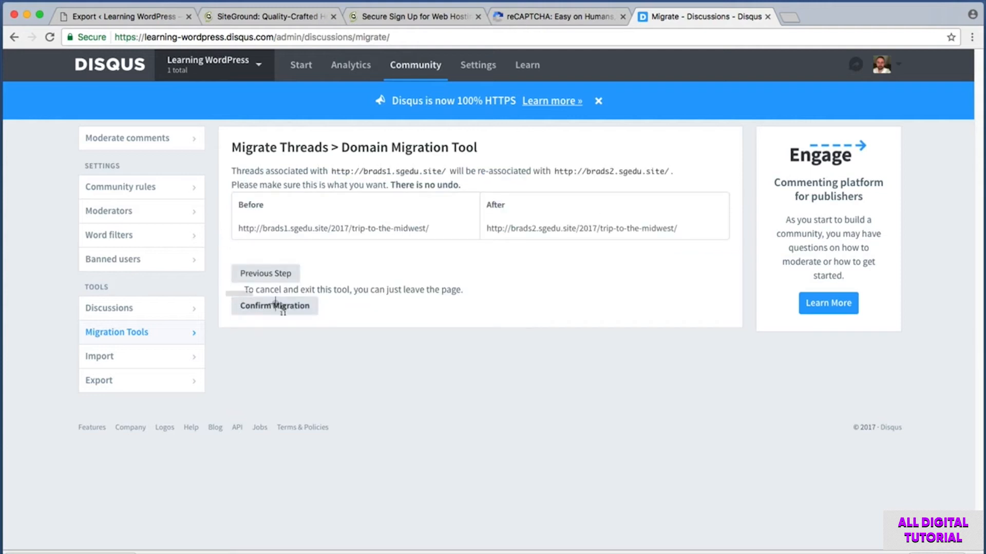
# Step: Confirm the Disqus thread migration to brads2.sgedu.site and read the notice about its duration
pyautogui.click(308, 306)
pyautogui.press('super+shift+4')
pyautogui.moveTo(231, 161); pyautogui.dragTo(519, 182)
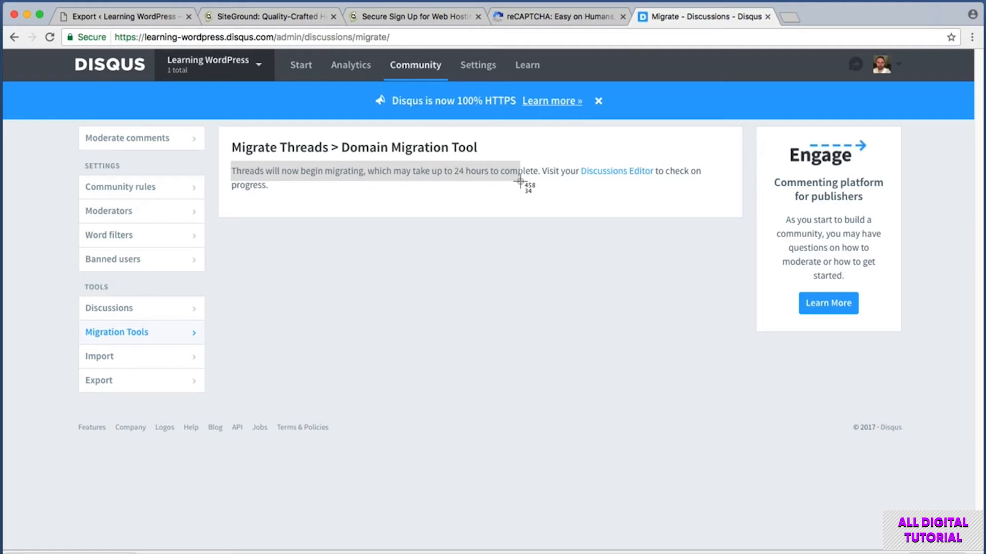
pyautogui.moveTo(519, 181); pyautogui.dragTo(520, 182)
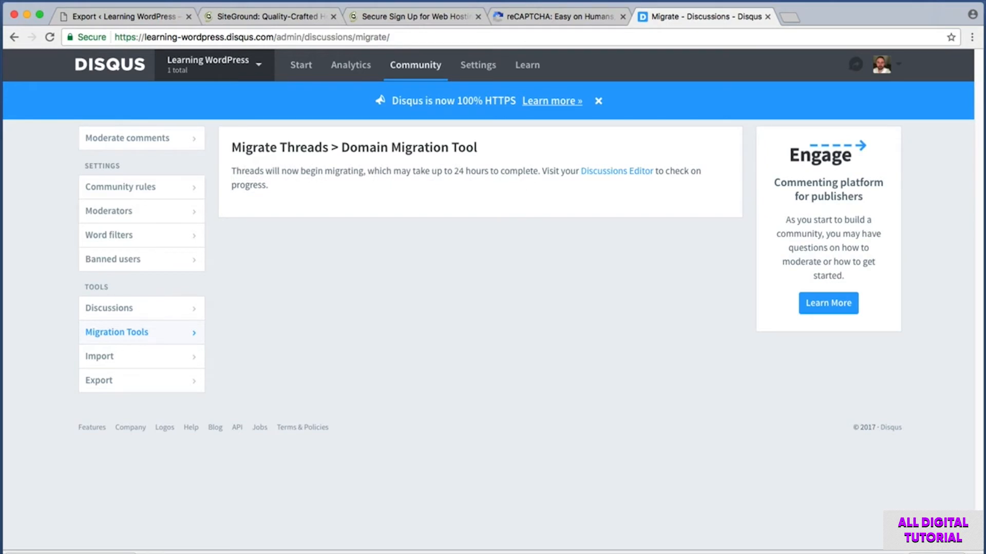
# Step: Switch to the migrated site at brads2.sgedu.site and open the Trip to the Midwest post from the Travel category
pyautogui.press('super+Tab')
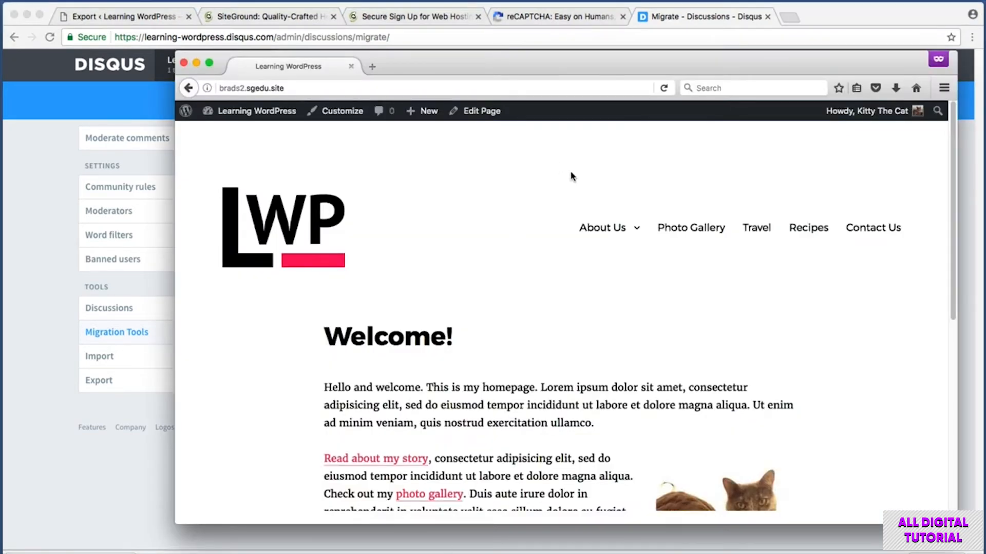
pyautogui.press('super+shift+4')
pyautogui.moveTo(736, 205); pyautogui.dragTo(772, 255)
pyautogui.click(759, 228)
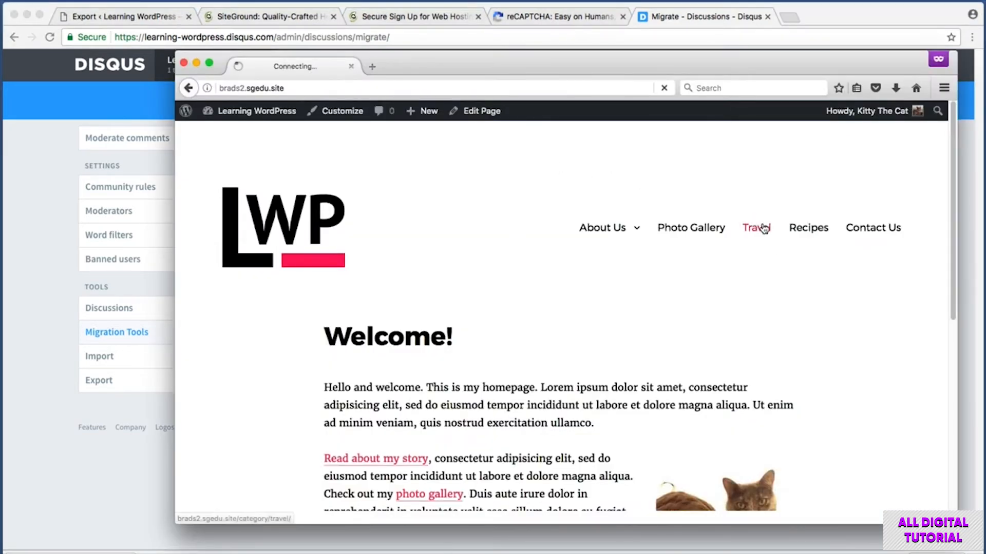
pyautogui.scroll(-2, 564, 259)
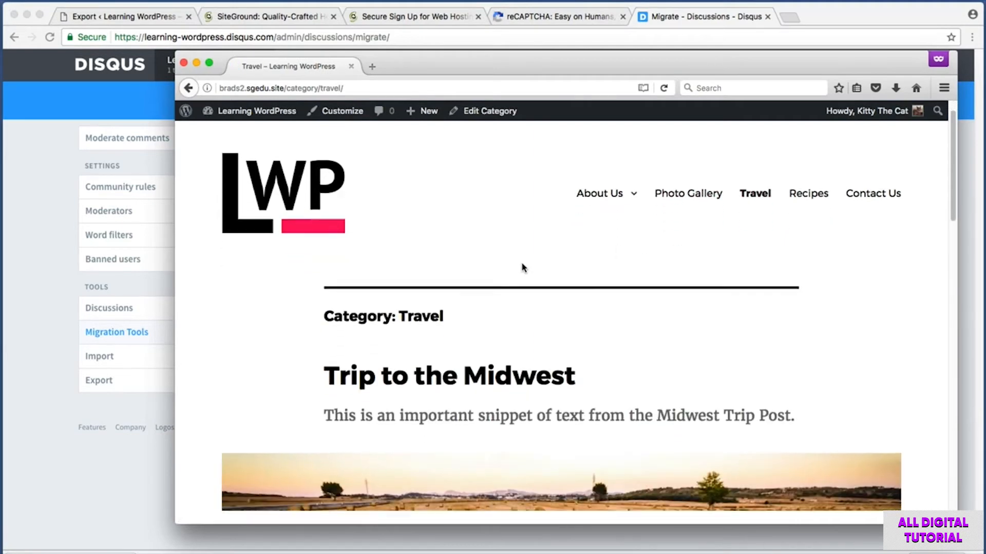
pyautogui.click(569, 370)
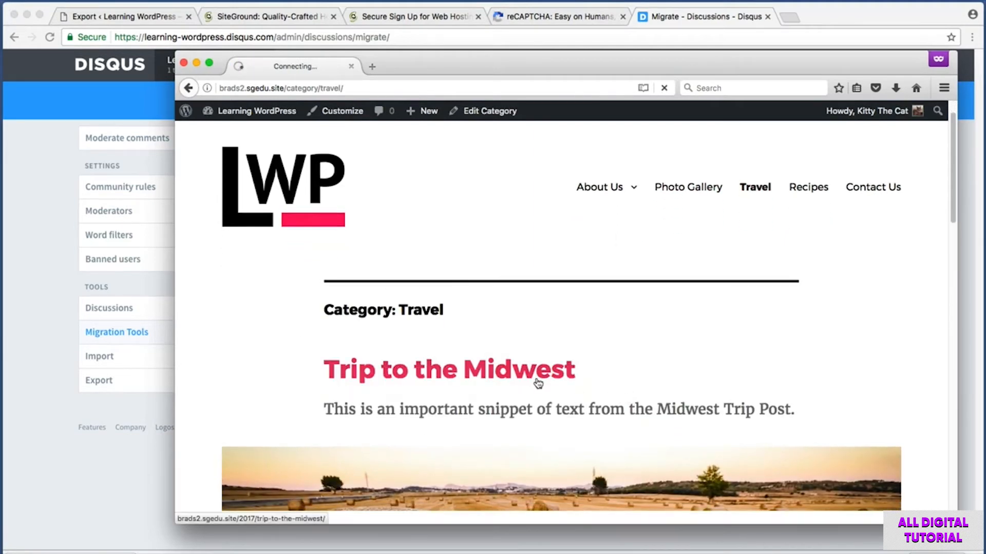
pyautogui.scroll(-15, 933, 226)
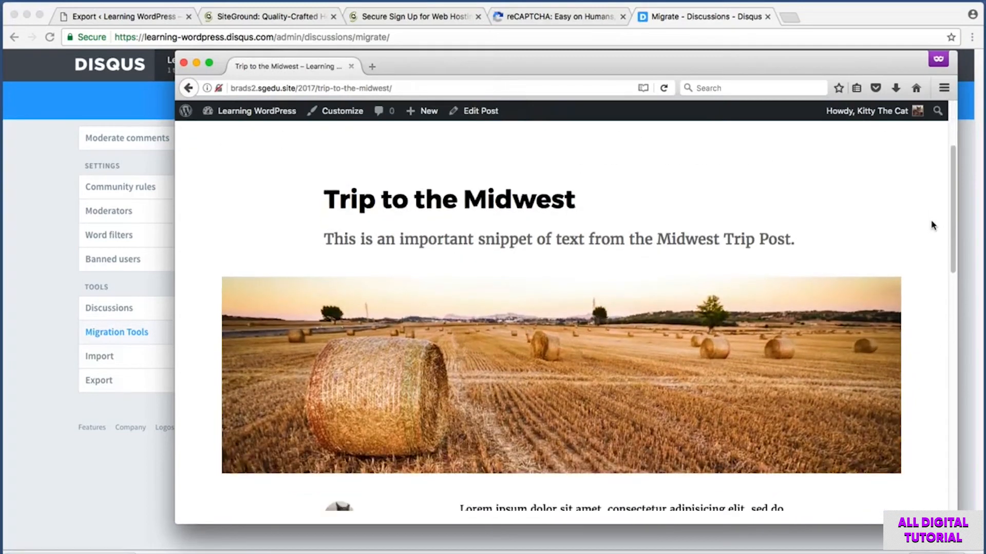
# Step: Check the Disqus comment below the Trip to the Midwest post and the domain in the page address
pyautogui.press('super+shift+4')
pyautogui.moveTo(201, 344); pyautogui.dragTo(521, 398)
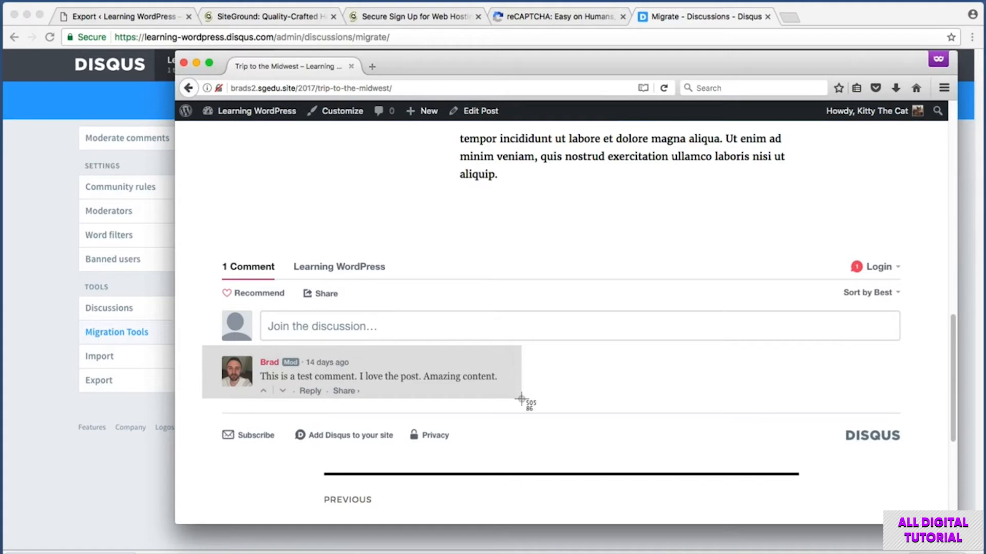
pyautogui.moveTo(521, 399); pyautogui.dragTo(521, 400)
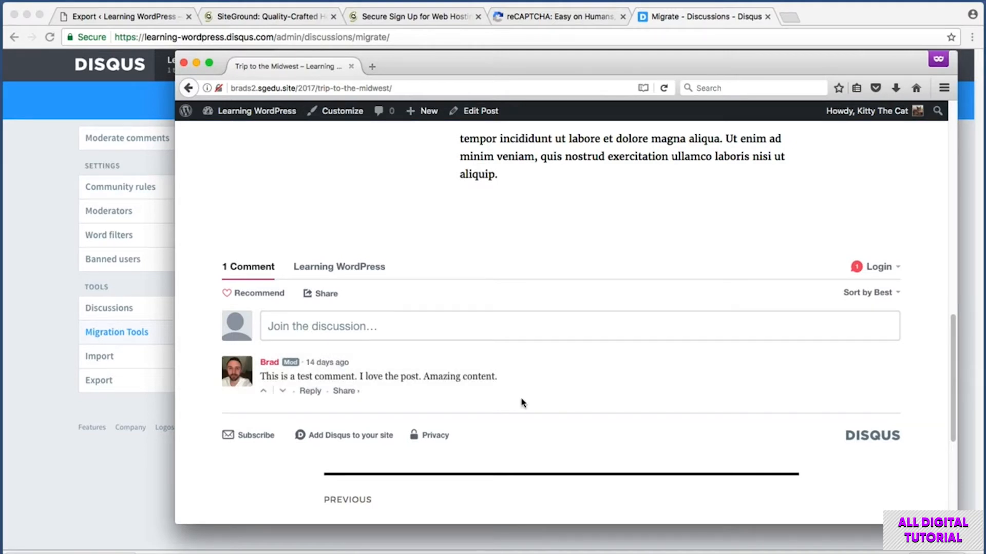
pyautogui.click(503, 87)
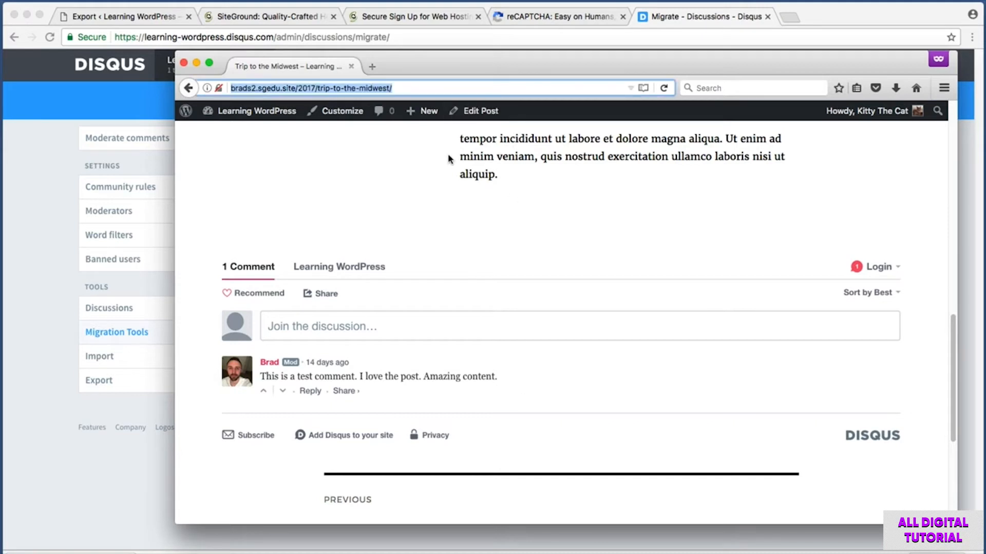
pyautogui.click(528, 206)
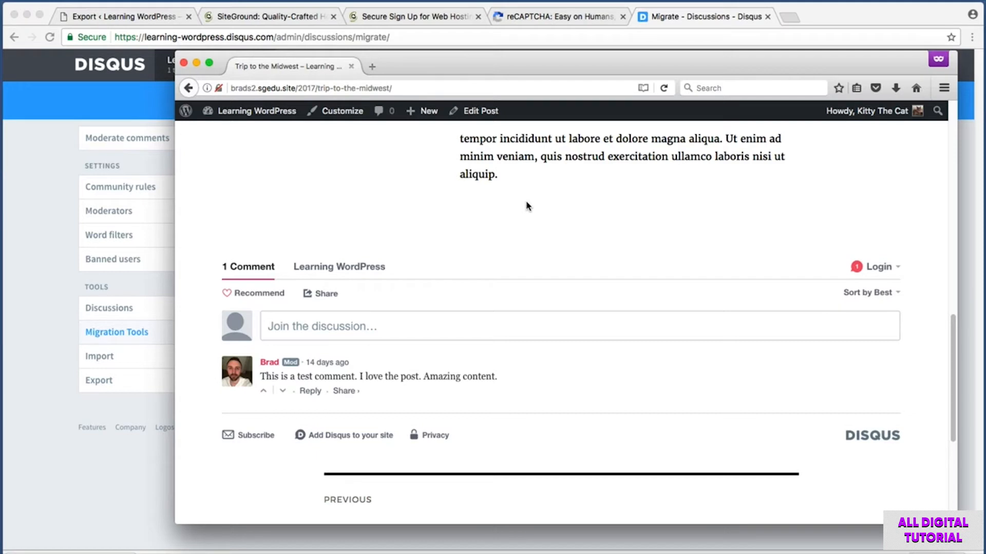
pyautogui.moveTo(295, 88); pyautogui.dragTo(231, 88)
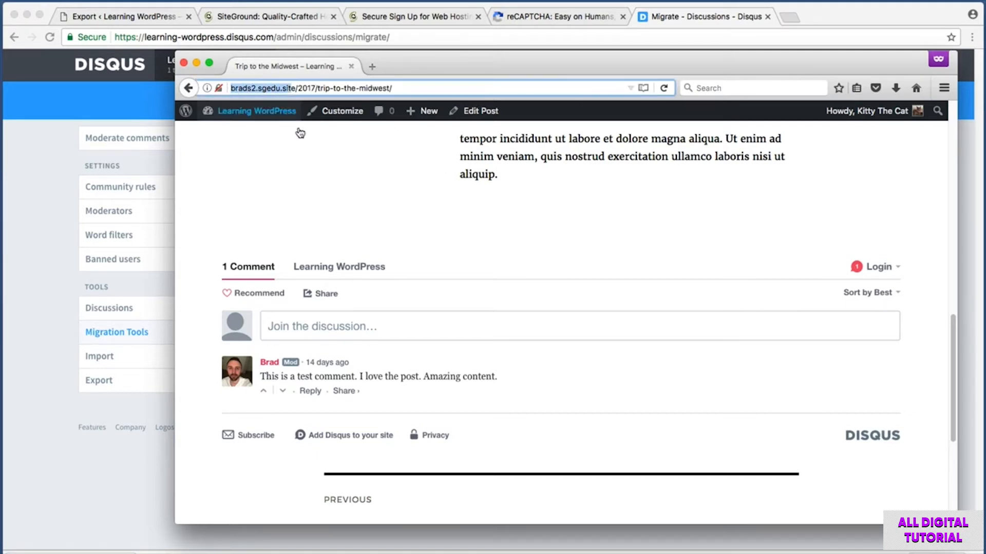
pyautogui.click(301, 191)
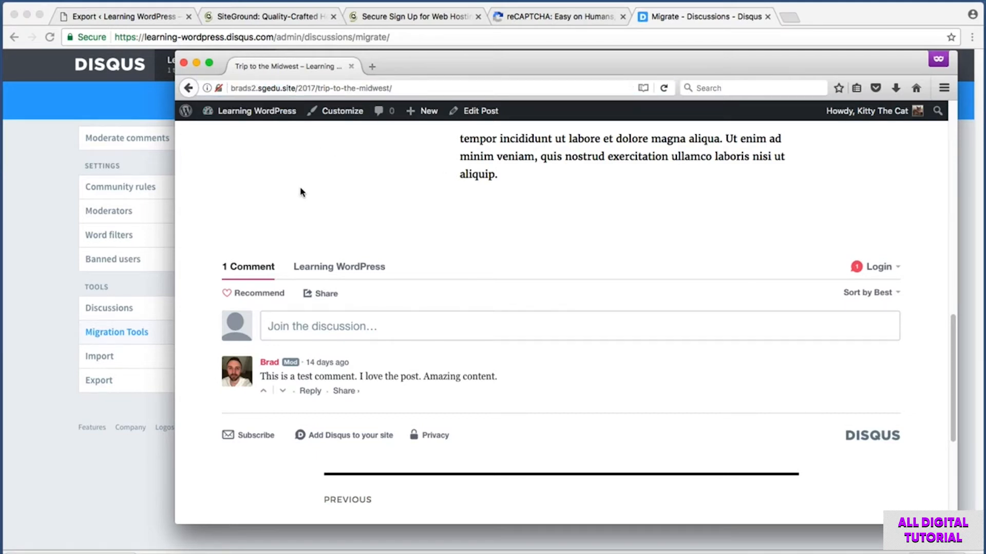